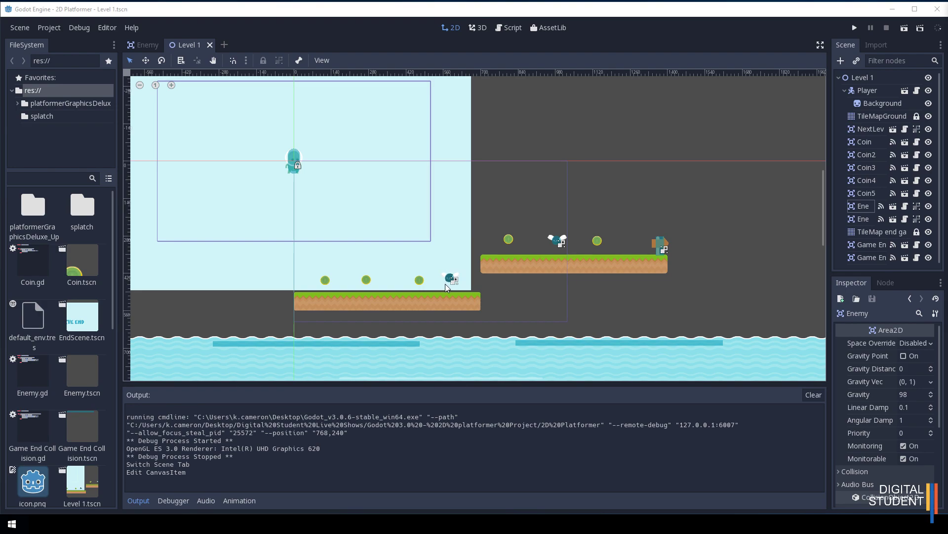
# Switch from the Level 1 tab to the Enemy scene with its Sprite and CollisionShape2D
pyautogui.click(144, 45)
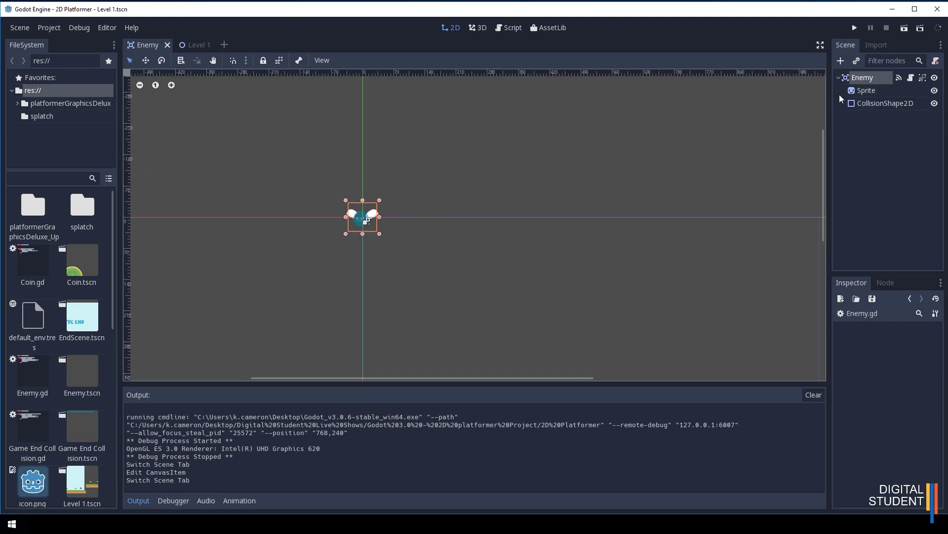
# Change the Enemy's Sprite node type to AnimatedSprite, found by searching 'anima'
pyautogui.click(867, 91)
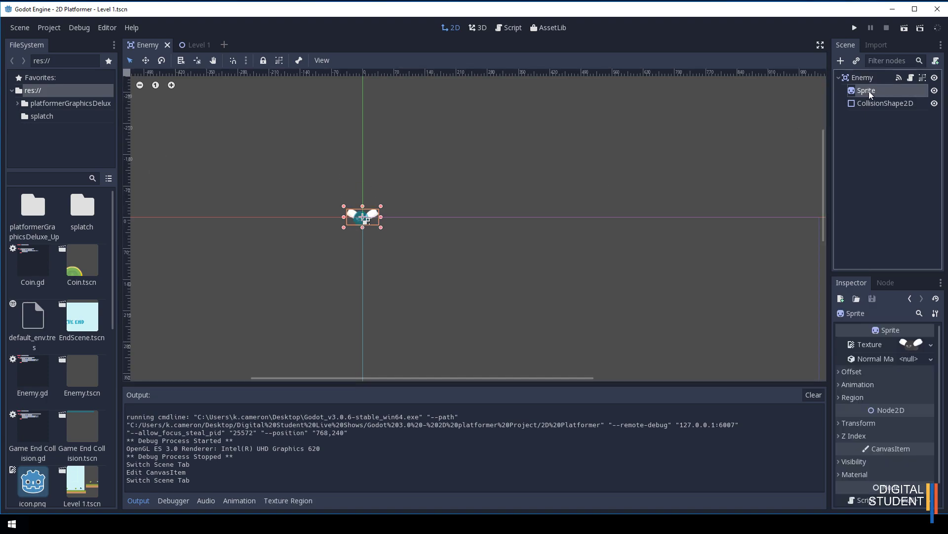
pyautogui.rightClick(869, 91)
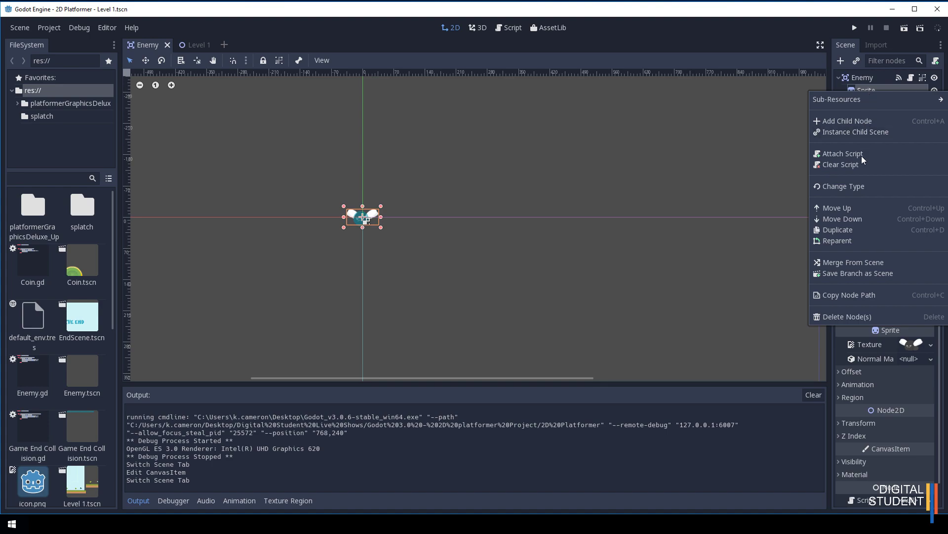
pyautogui.click(846, 186)
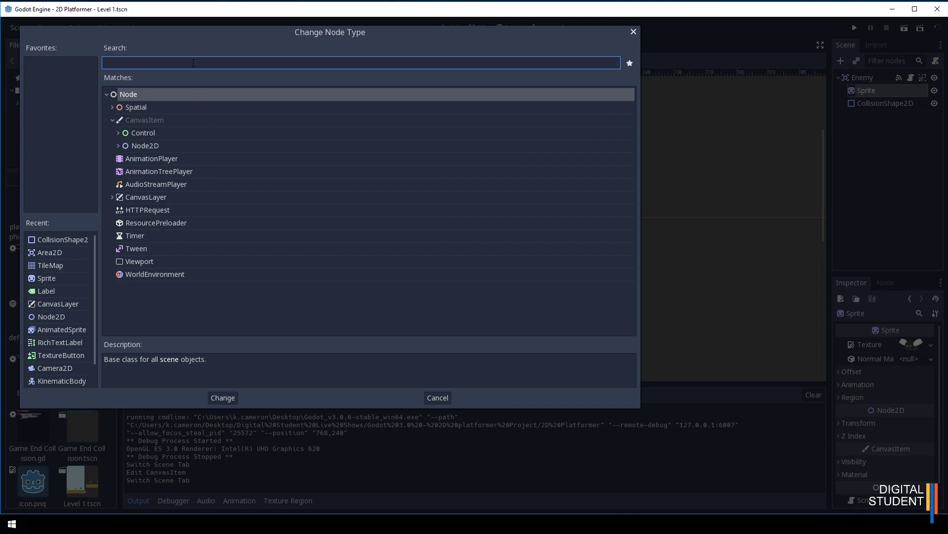
pyautogui.write('an')
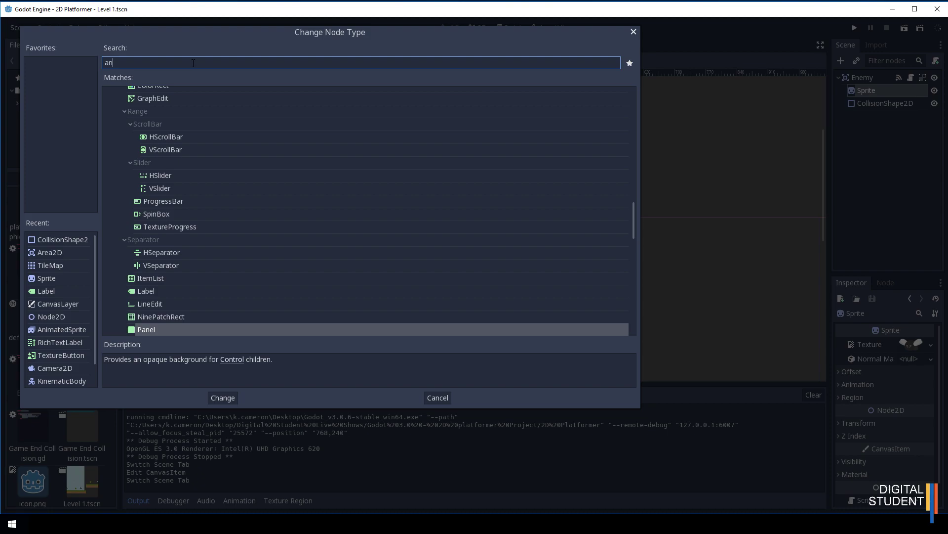
pyautogui.write('imat')
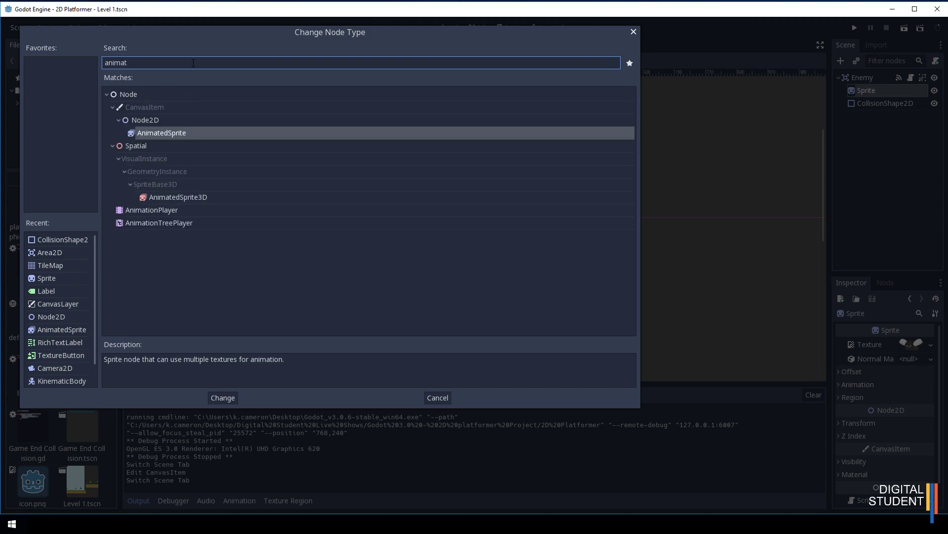
pyautogui.doubleClick(164, 133)
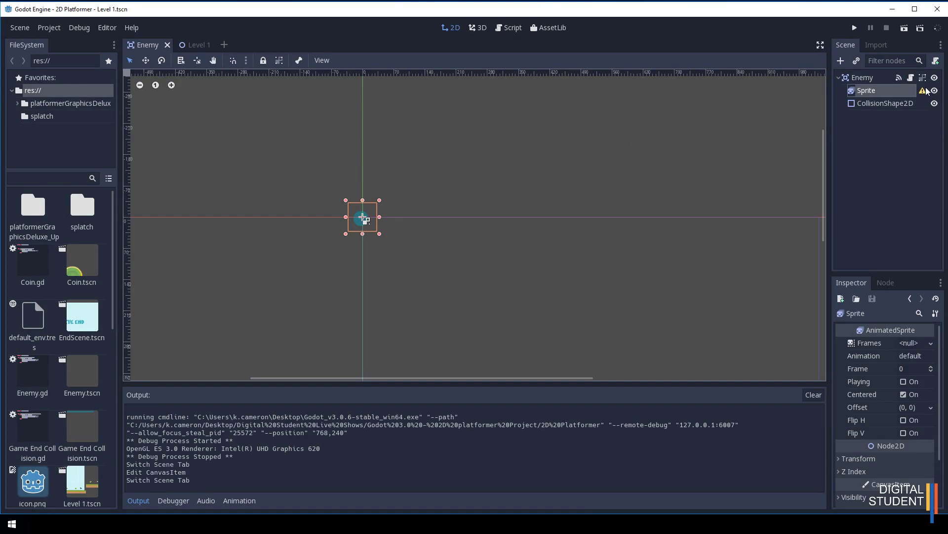
# Assign a New SpriteFrames resource to the AnimatedSprite's Frames and open it for editing
pyautogui.click(873, 93)
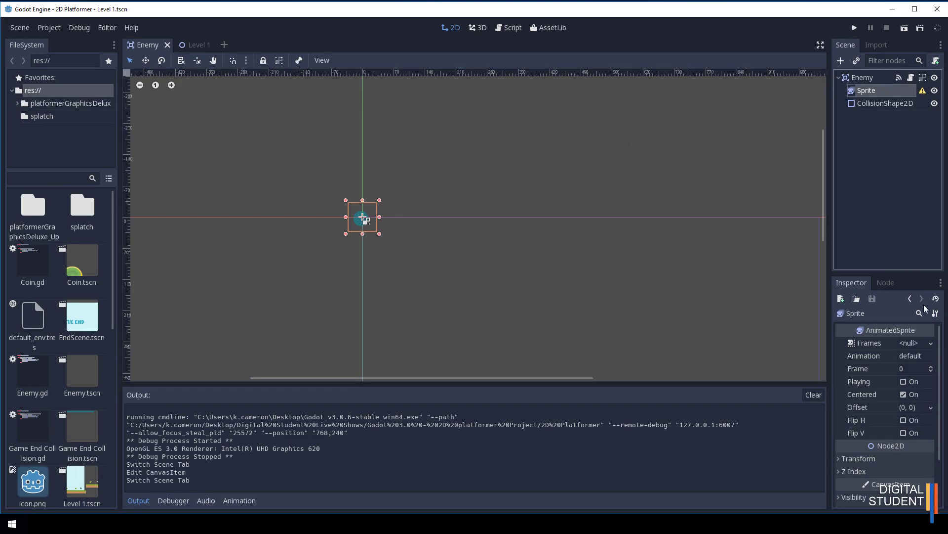
pyautogui.click(931, 344)
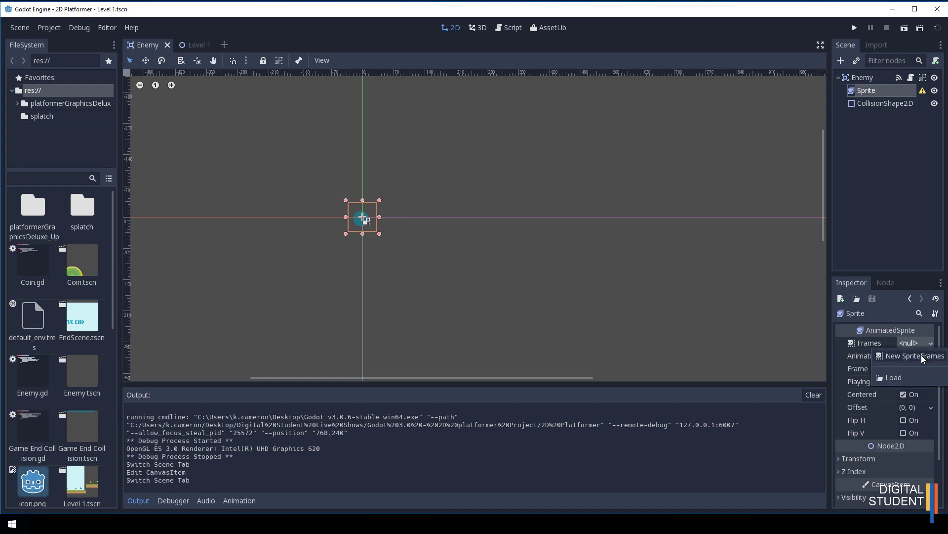
pyautogui.click(919, 358)
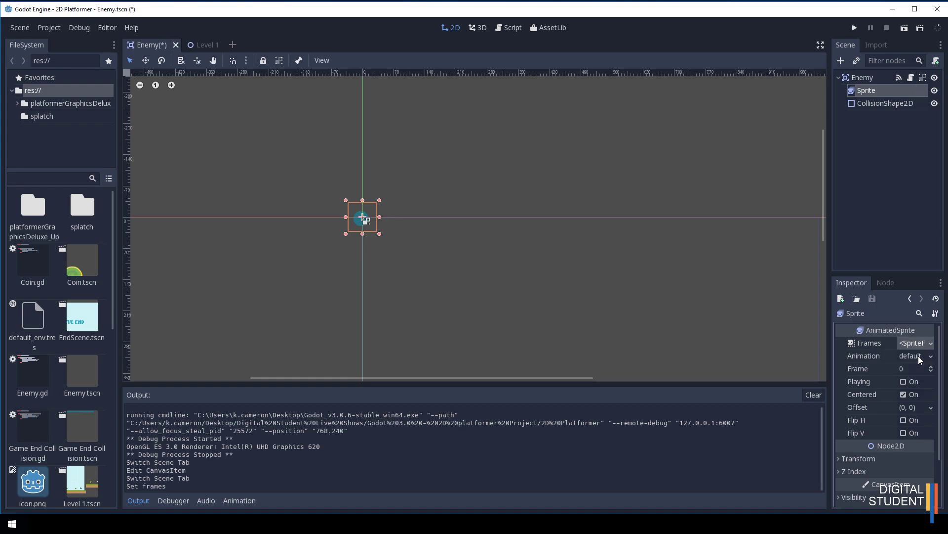
pyautogui.click(914, 344)
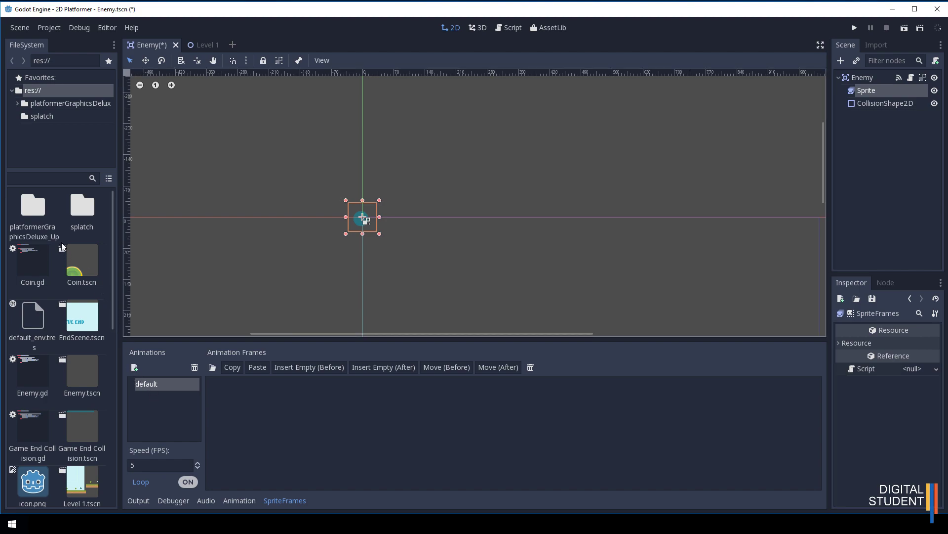
# Add flyFly1.png and flyFly2.png from the Enemies folder as the default animation frames
pyautogui.doubleClick(30, 208)
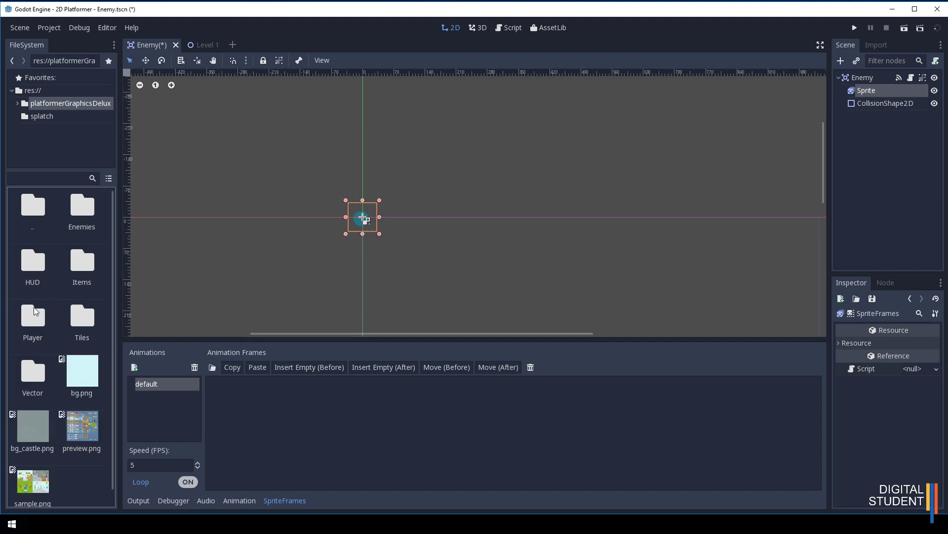
pyautogui.doubleClick(82, 218)
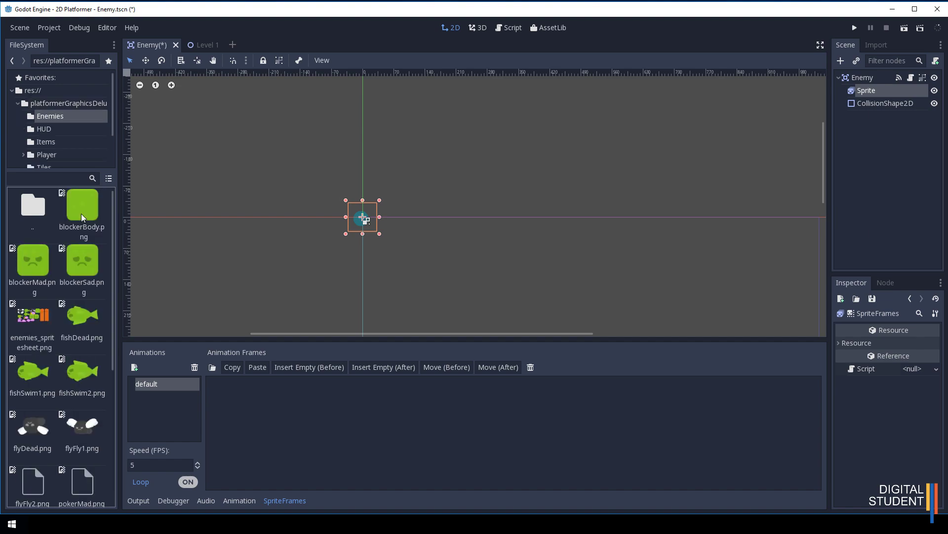
pyautogui.scroll(-5, 82, 327)
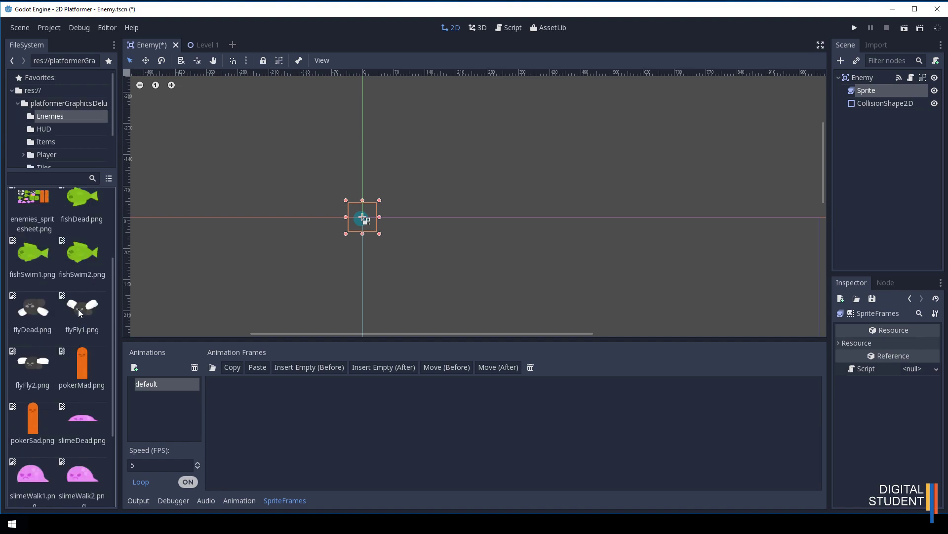
pyautogui.moveTo(82, 311); pyautogui.dragTo(238, 405)
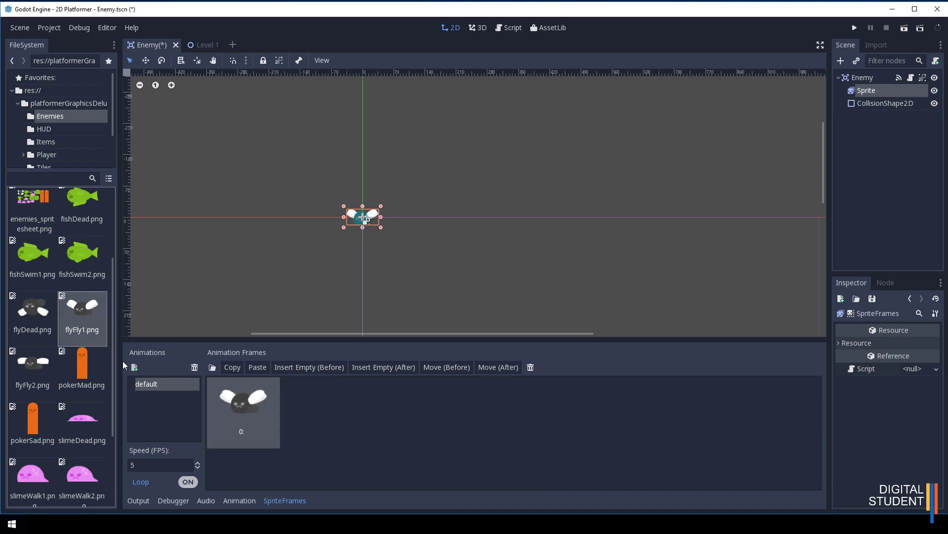
pyautogui.moveTo(33, 365); pyautogui.dragTo(316, 418)
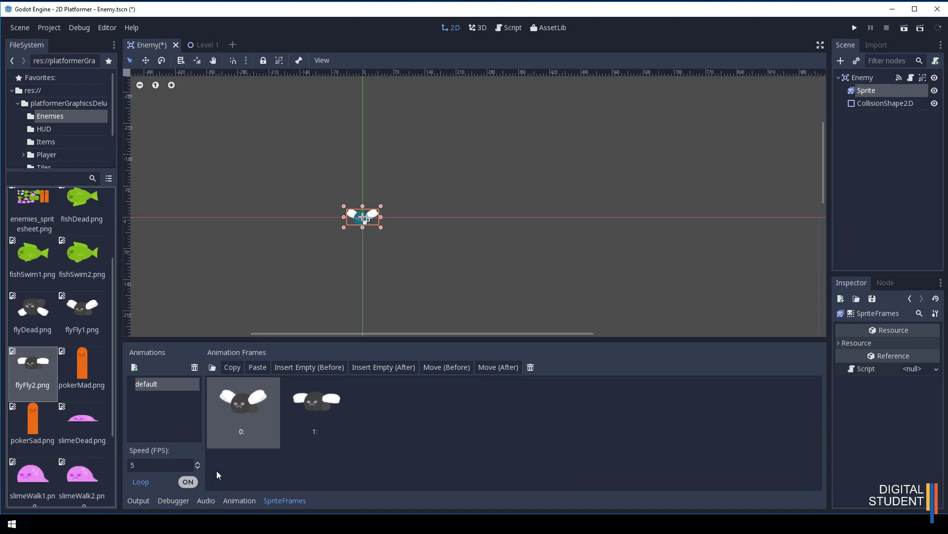
pyautogui.click(867, 92)
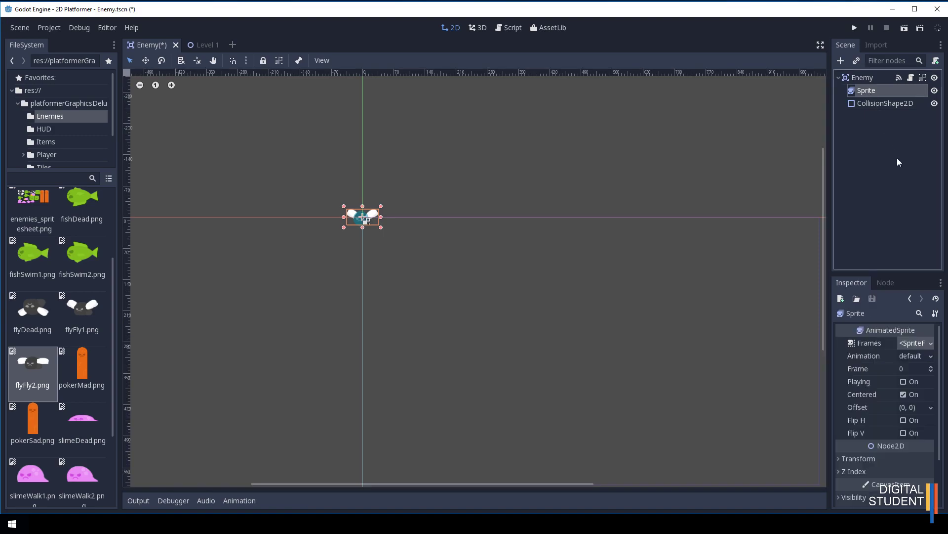
# Turn on the AnimatedSprite's Playing property and save all scenes
pyautogui.click(904, 382)
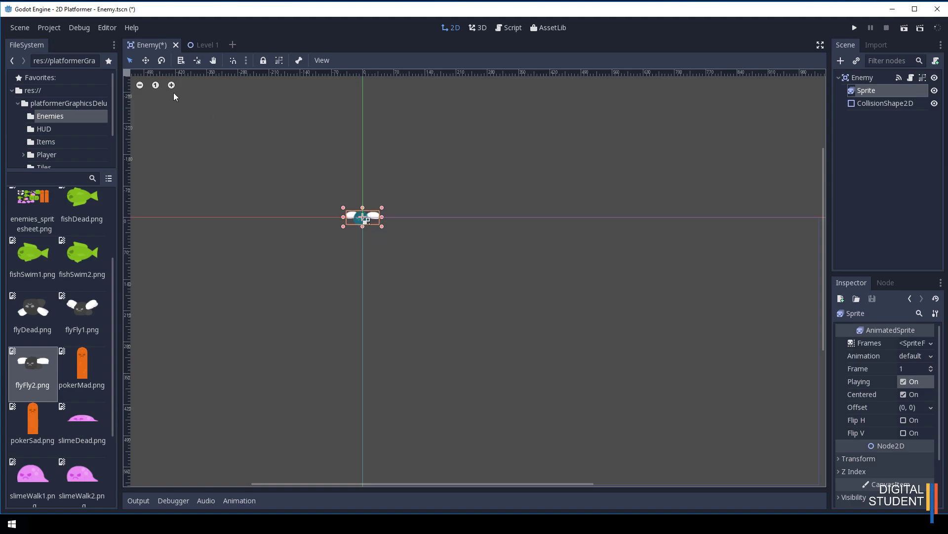
pyautogui.click(20, 28)
pyautogui.click(39, 108)
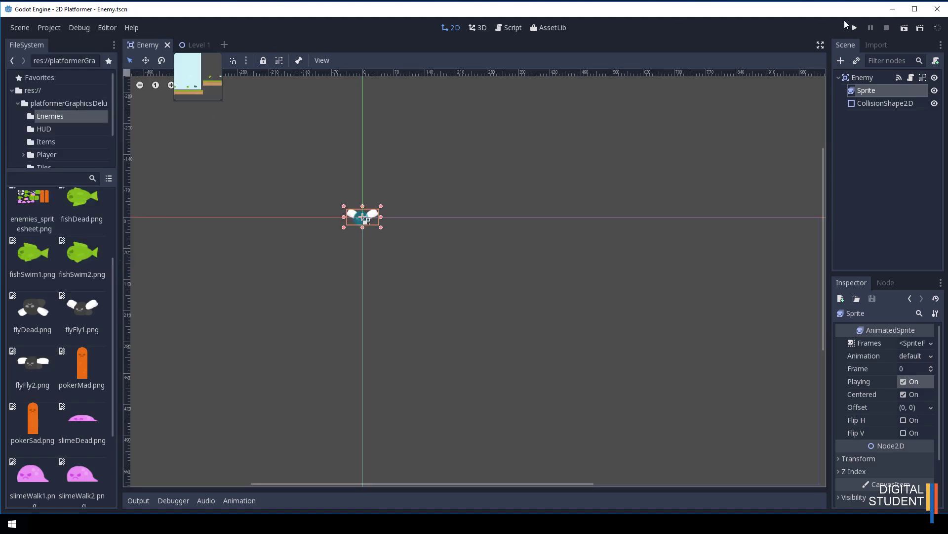
# Test-run the game, start the level, walk right to see the fly flapping, then close it
pyautogui.click(855, 28)
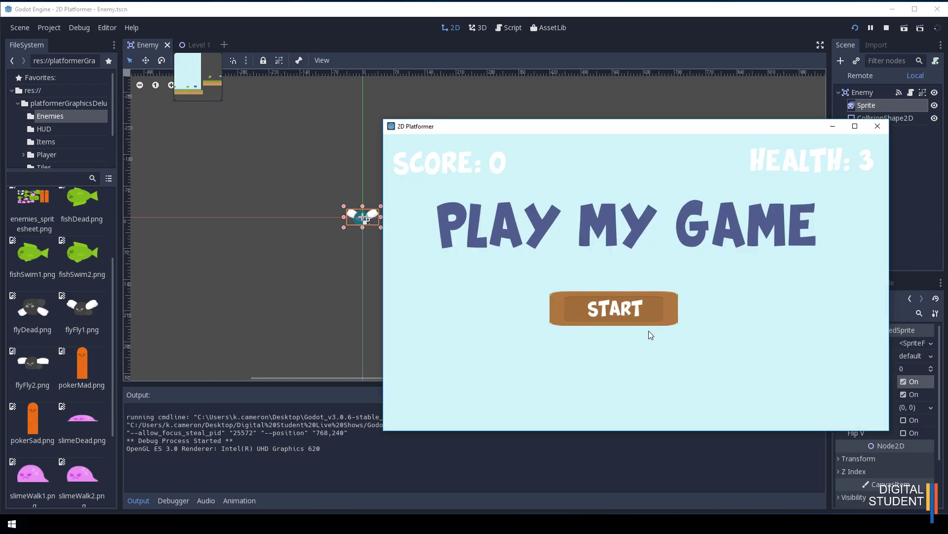
pyautogui.click(635, 312)
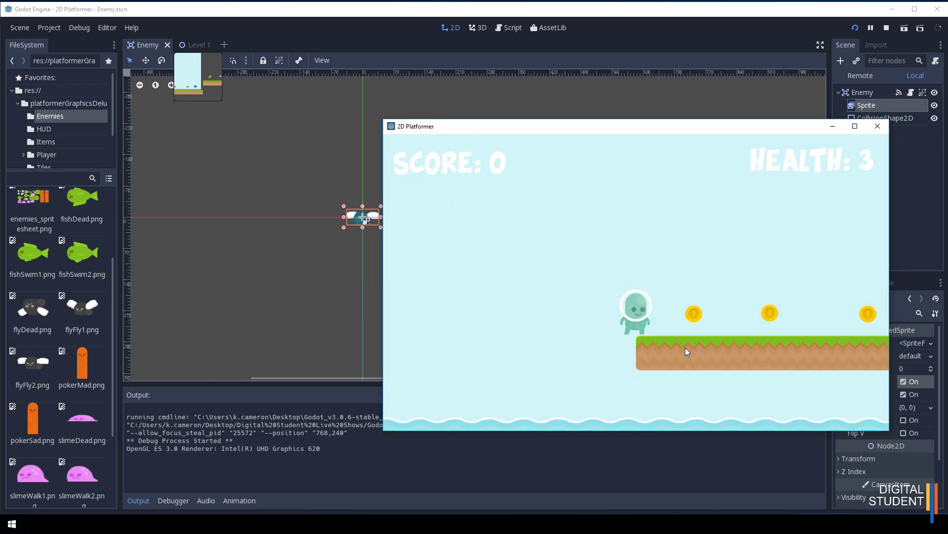
pyautogui.press('Right')
pyautogui.press('Right')
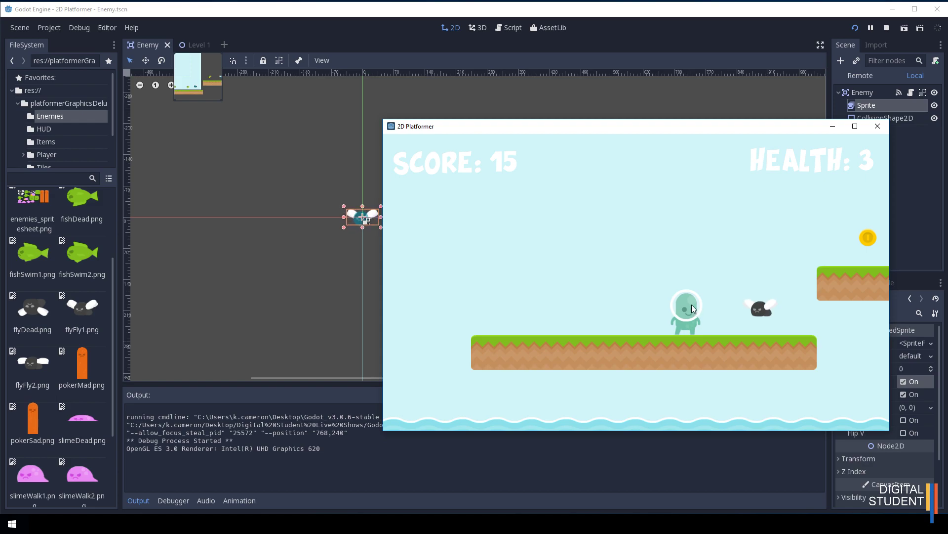
pyautogui.click(878, 126)
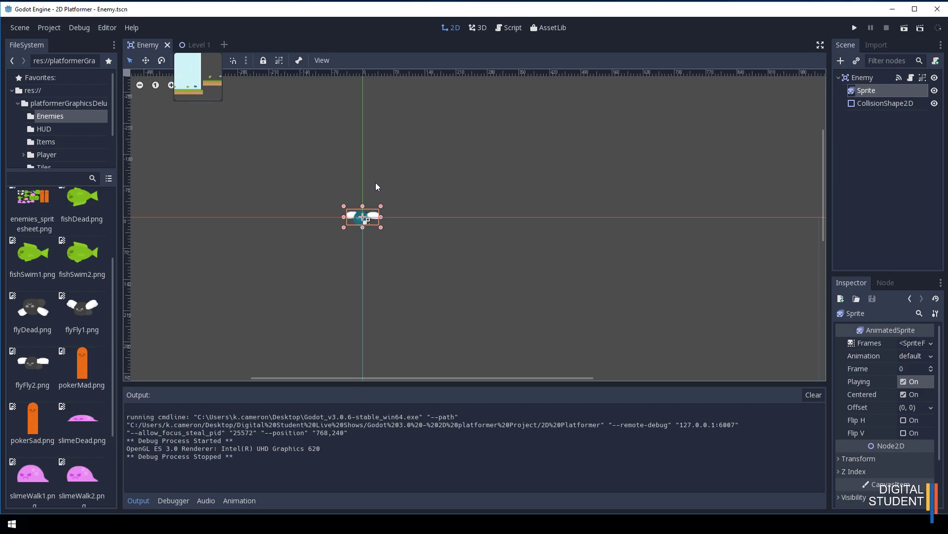
# Add an AnimationPlayer child under the Enemy root node, found by searching 'ation'
pyautogui.click(861, 78)
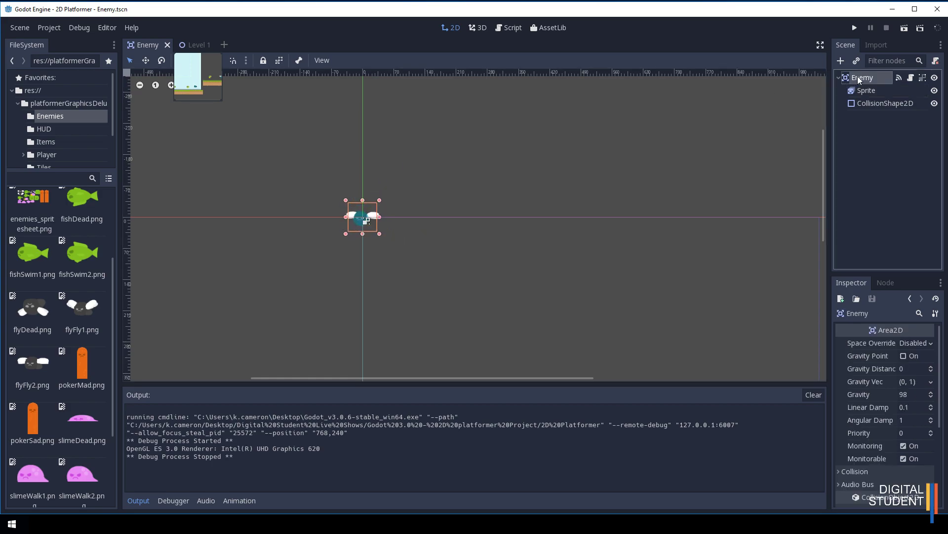
pyautogui.click(841, 61)
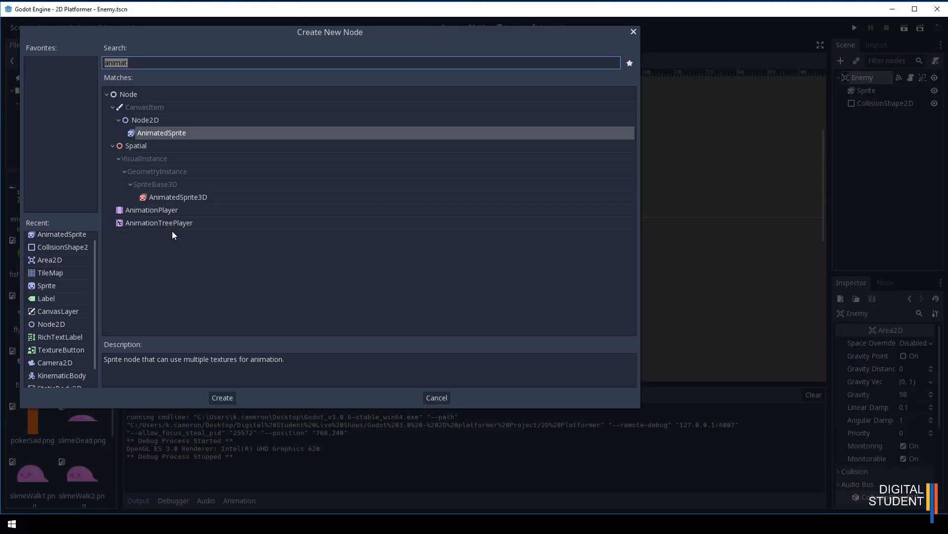
pyautogui.click(169, 63)
pyautogui.press('BackSpace')
pyautogui.press('BackSpace')
pyautogui.press('BackSpace')
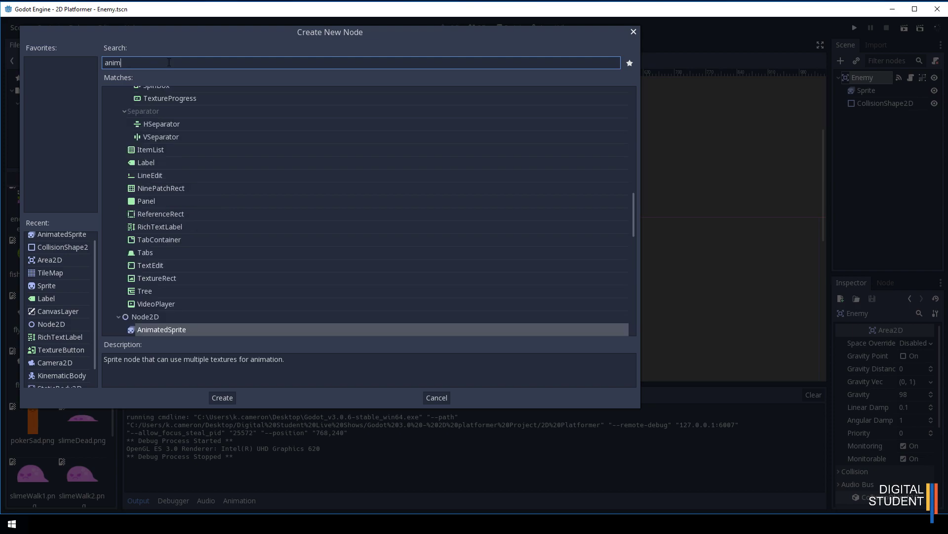
pyautogui.write('ation')
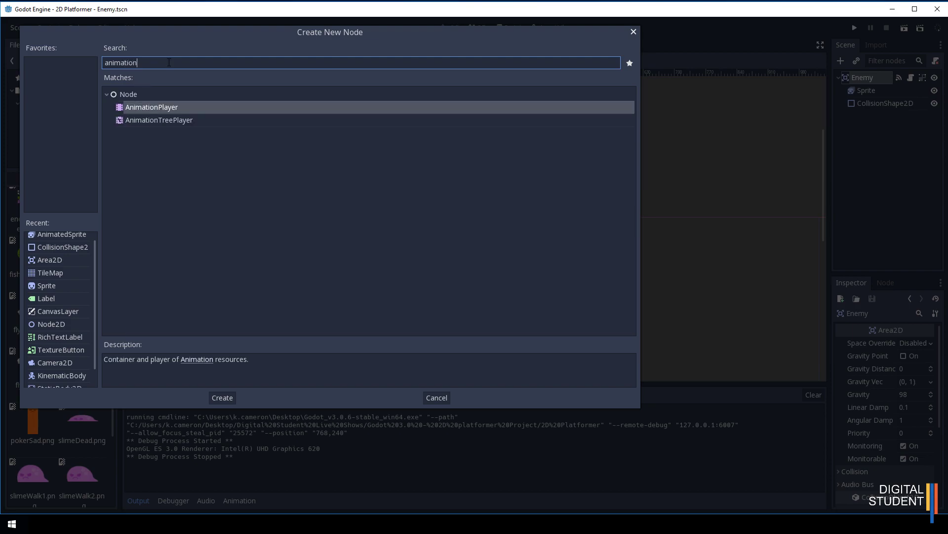
pyautogui.doubleClick(158, 105)
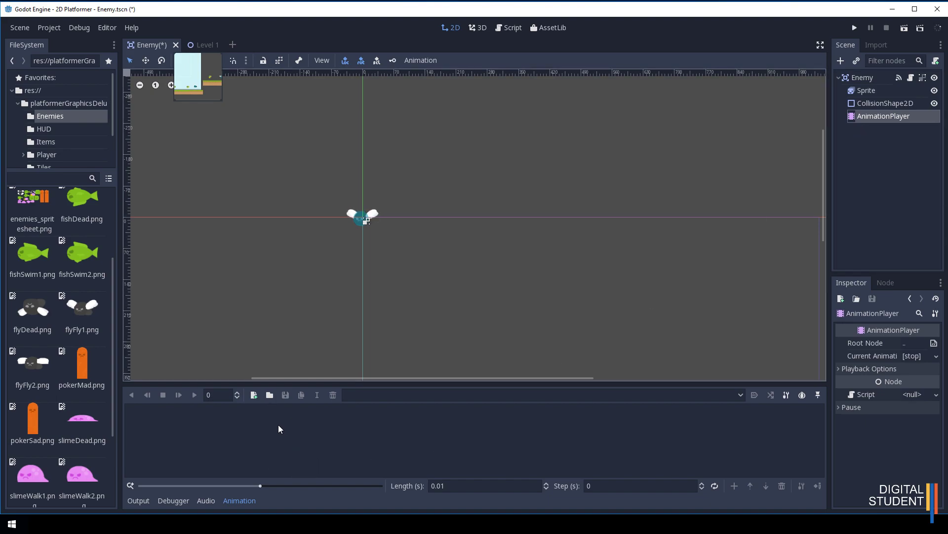
# Create a new animation named 'enemy moving', correcting the 'enimy' typo
pyautogui.click(253, 395)
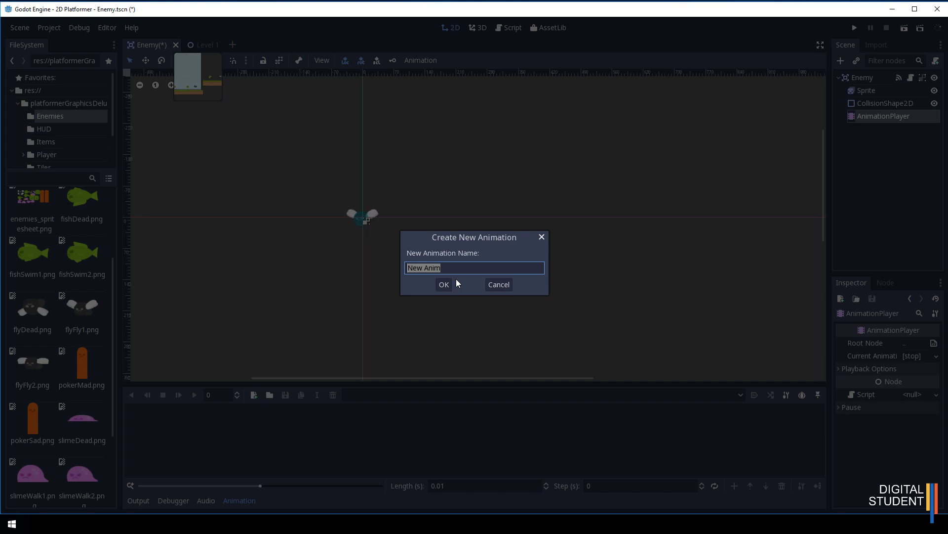
pyautogui.write('enimy moving')
pyautogui.click(420, 269)
pyautogui.press('BackSpace')
pyautogui.write('e')
pyautogui.click(445, 284)
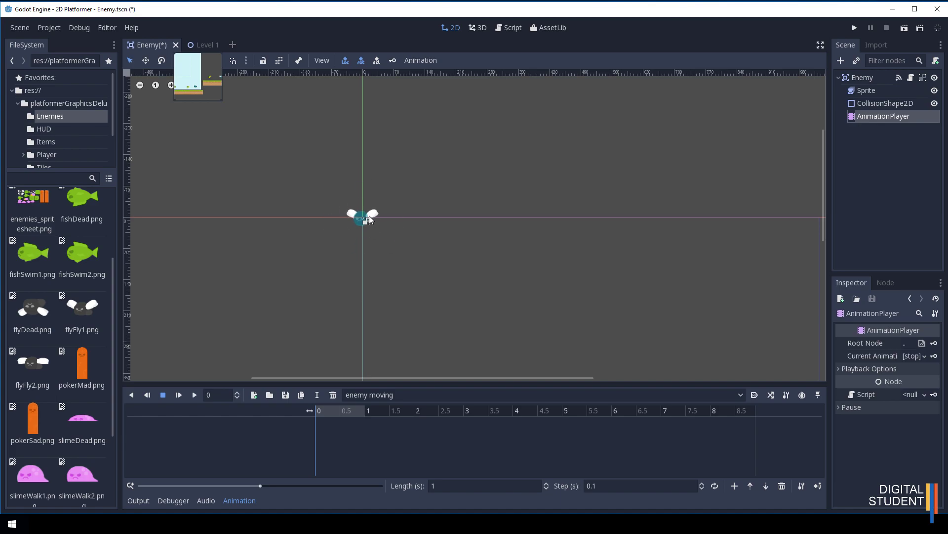
# Key the Sprite's Transform position at time 0, creating a Sprite:position track
pyautogui.click(882, 91)
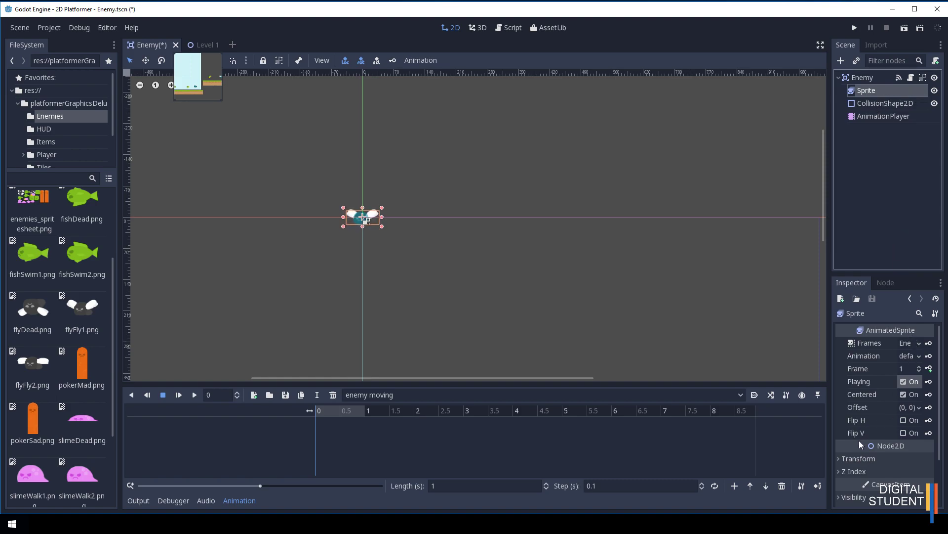
pyautogui.scroll(-1, 854, 446)
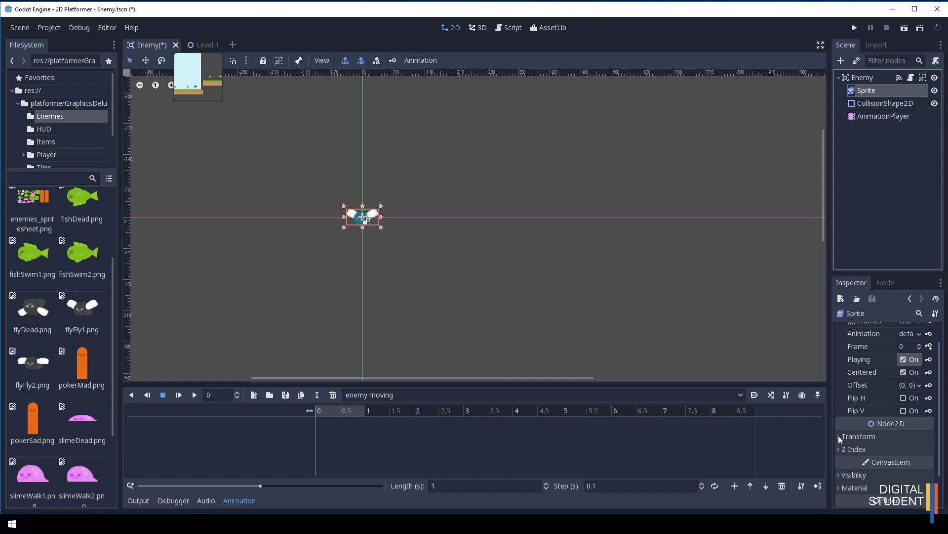
pyautogui.click(839, 435)
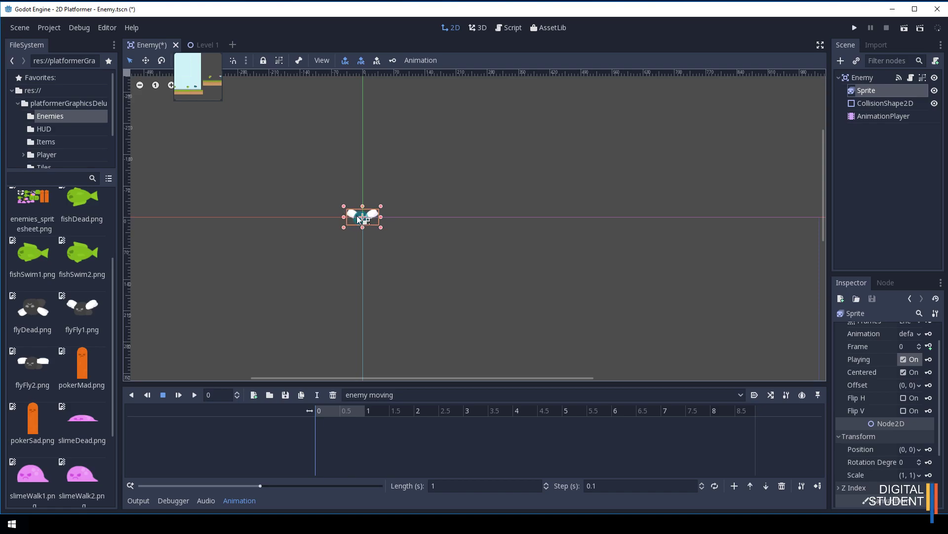
pyautogui.click(929, 449)
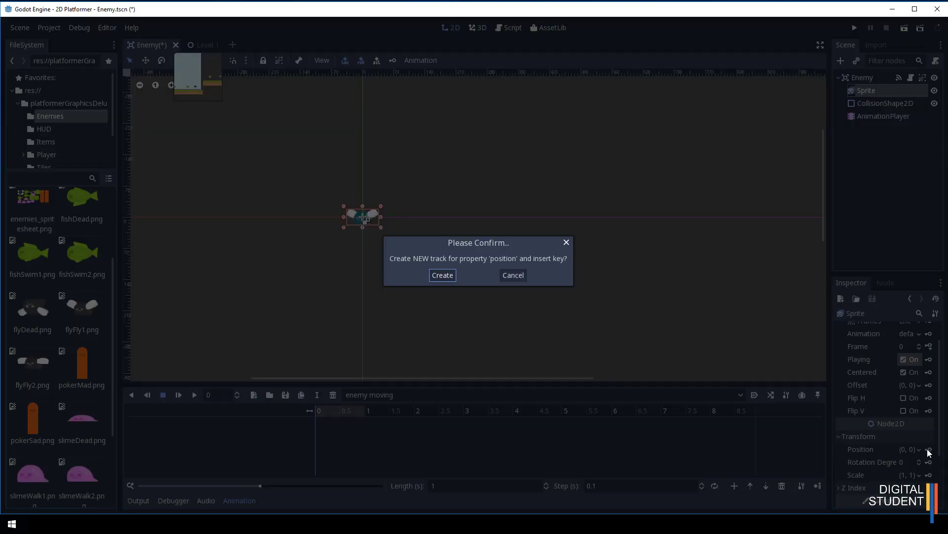
pyautogui.click(436, 275)
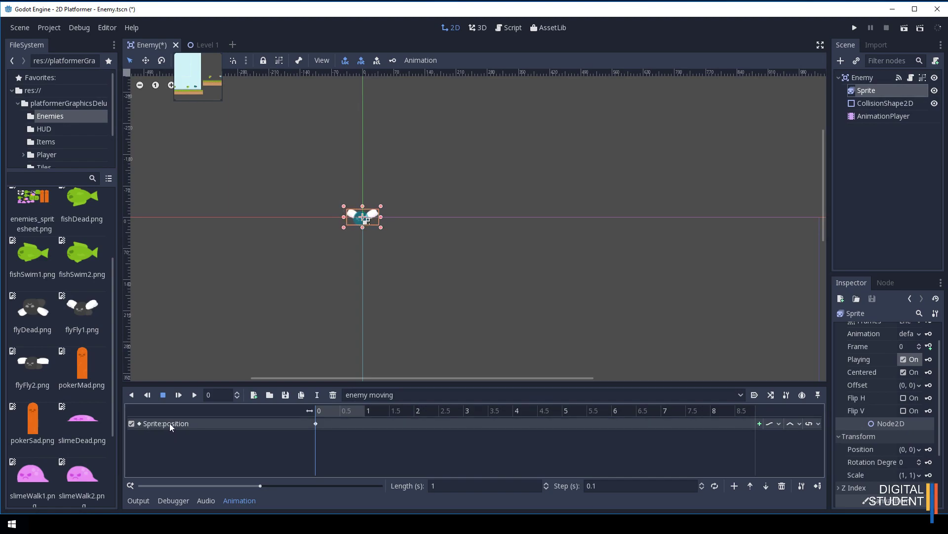
pyautogui.click(440, 489)
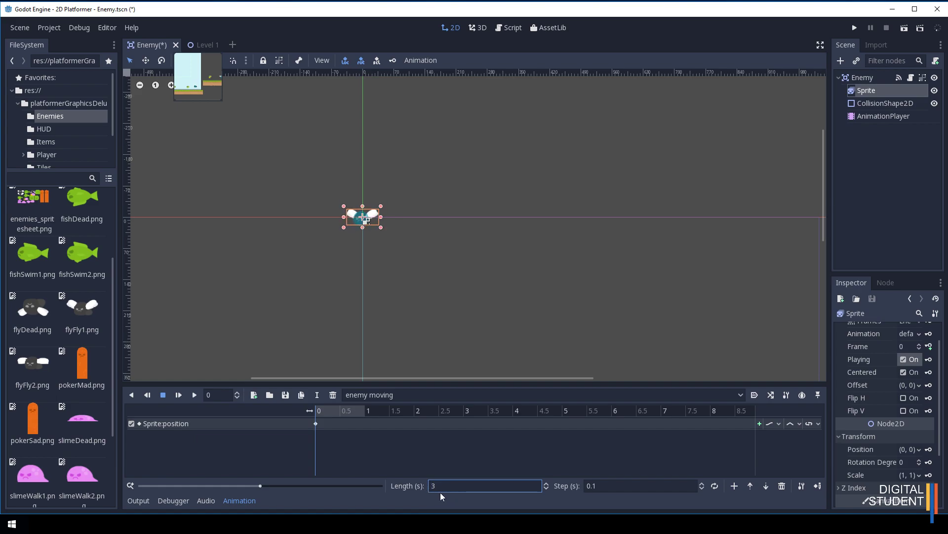
# Set the animation length to 4 seconds and key Sprite position x 200 at 2 seconds
pyautogui.press('Return')
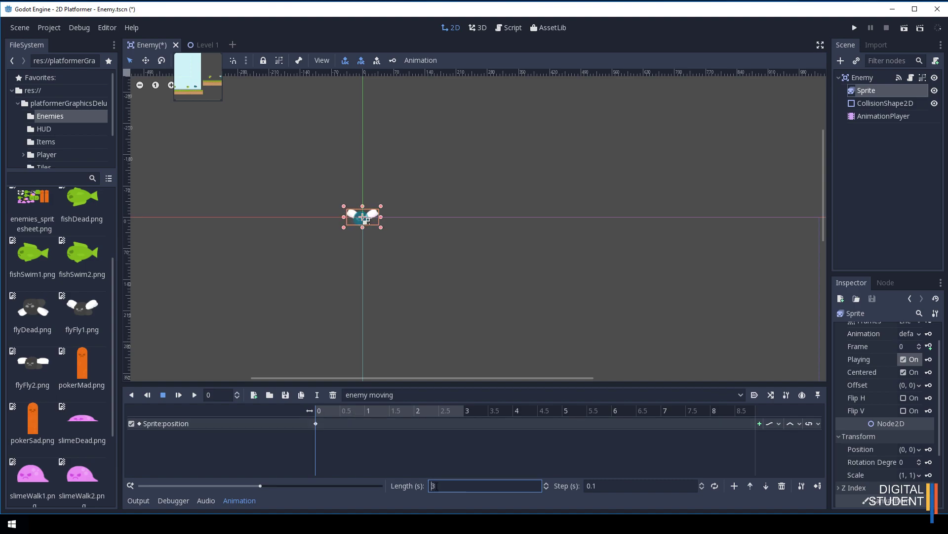
pyautogui.press('Return')
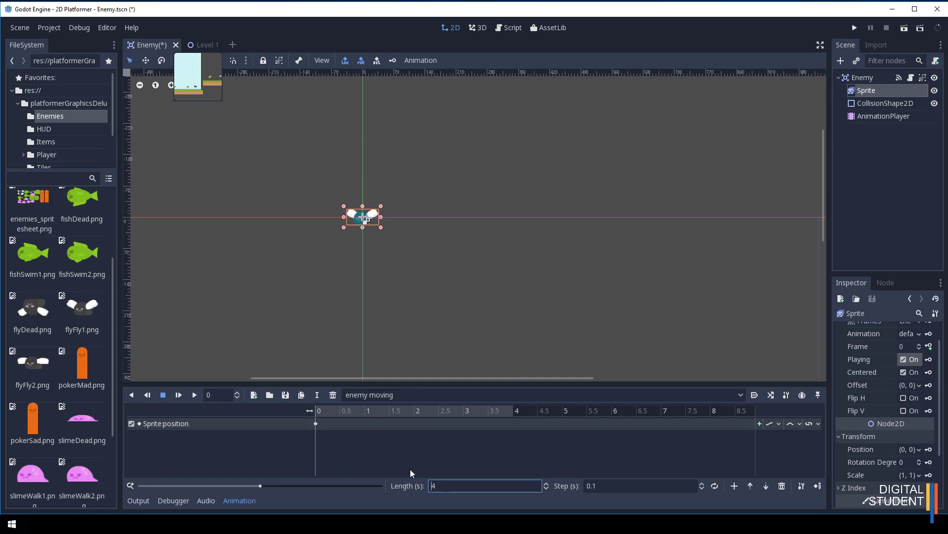
pyautogui.moveTo(408, 410); pyautogui.dragTo(375, 410)
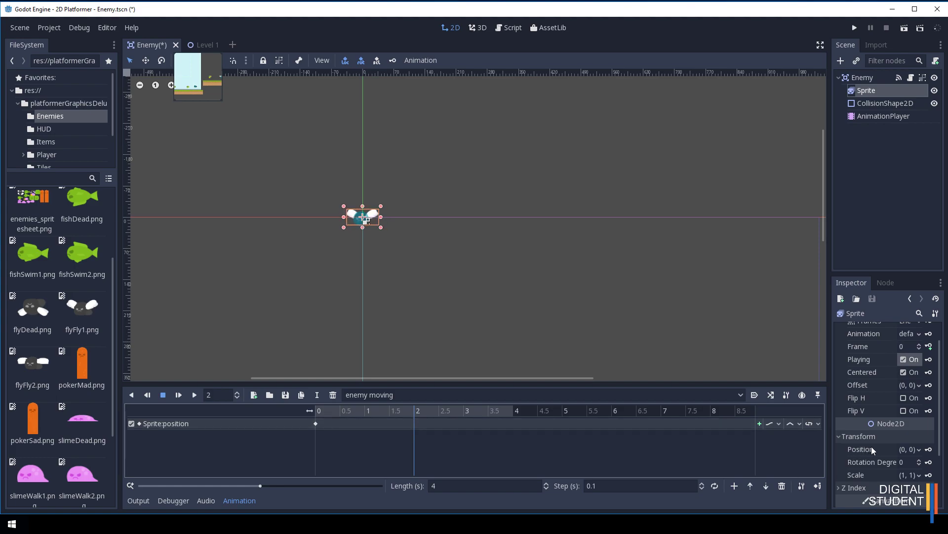
pyautogui.click(903, 448)
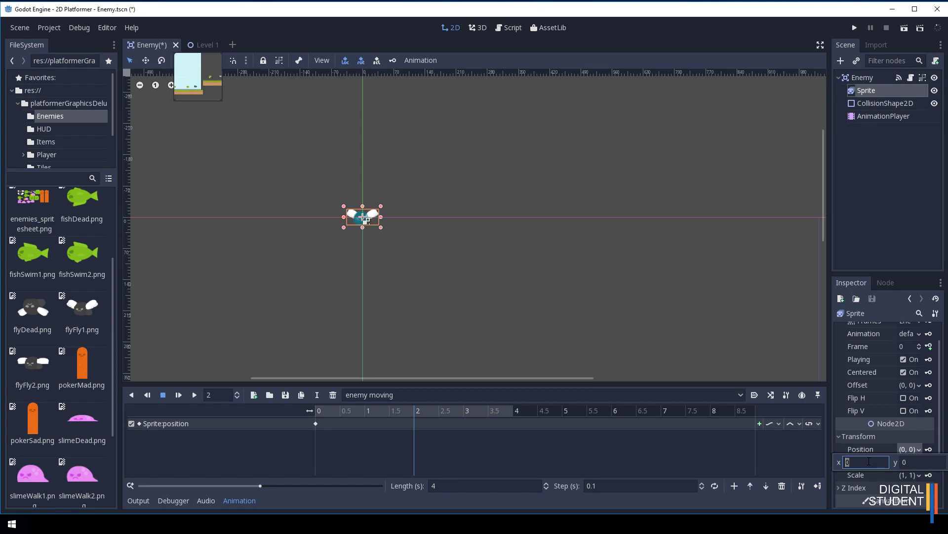
pyautogui.write('200')
pyautogui.press('Return')
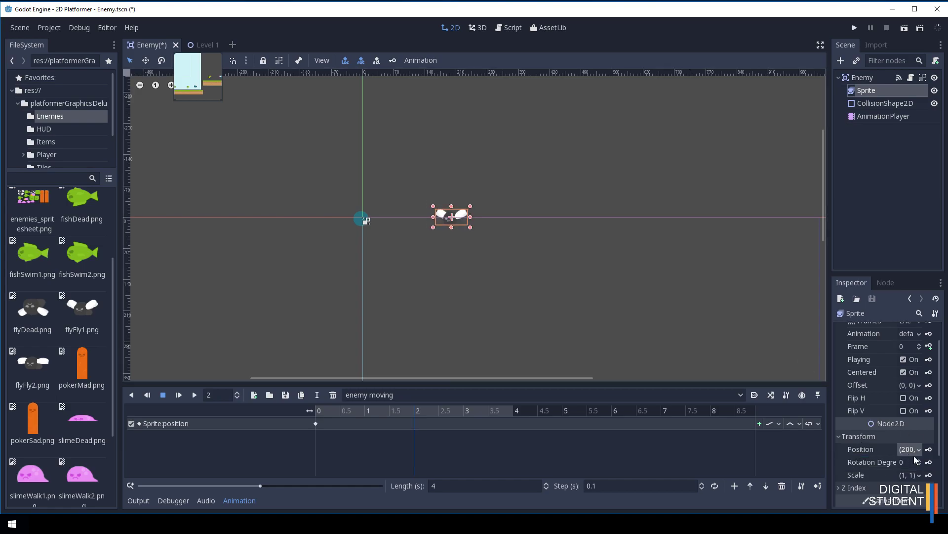
pyautogui.click(929, 450)
# Key Sprite position x back to 0 at 4 seconds, then scrub the timeline to preview
pyautogui.moveTo(432, 408); pyautogui.dragTo(513, 418)
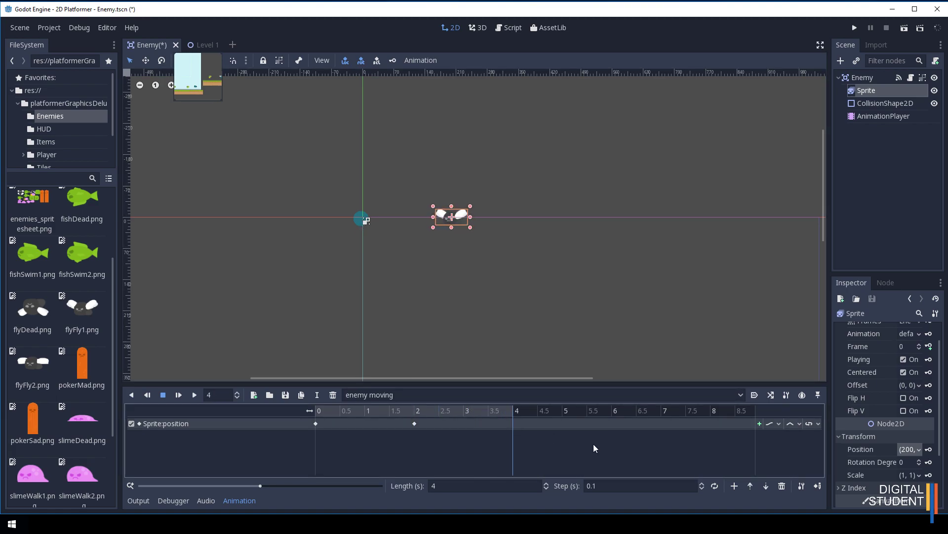
pyautogui.click(908, 448)
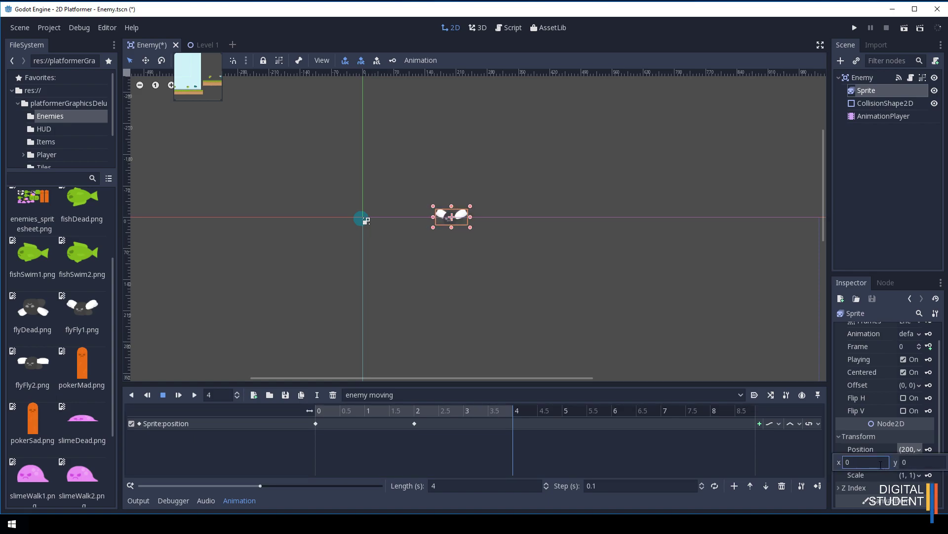
pyautogui.write('0')
pyautogui.press('Return')
pyautogui.click(785, 352)
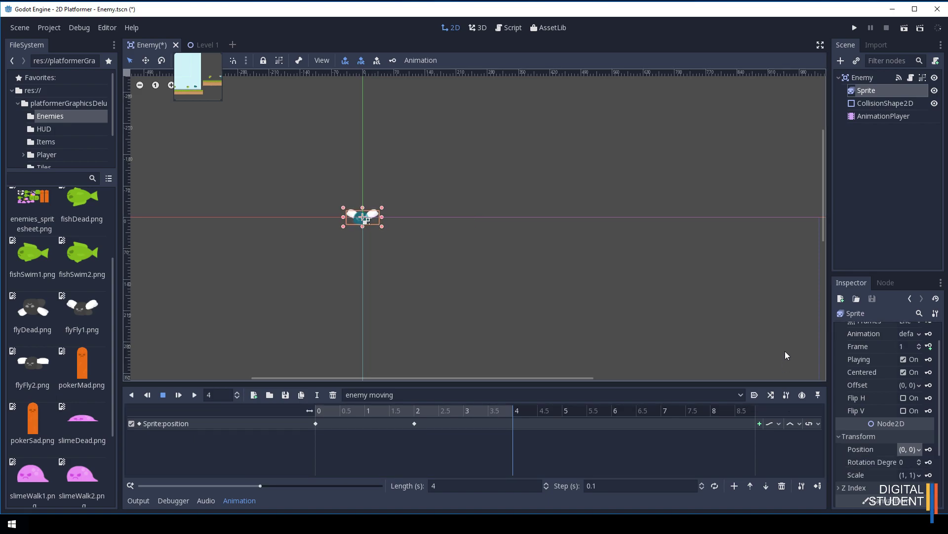
pyautogui.click(928, 450)
pyautogui.click(366, 410)
pyautogui.moveTo(365, 411); pyautogui.dragTo(312, 411)
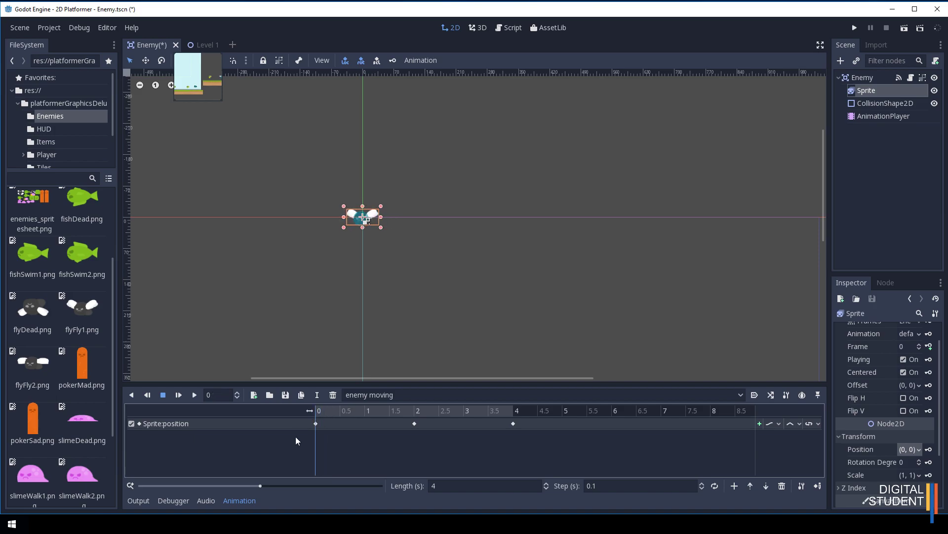
# Enable looping on 'enemy moving', play and stop the preview, and rewind toward 0
pyautogui.click(713, 488)
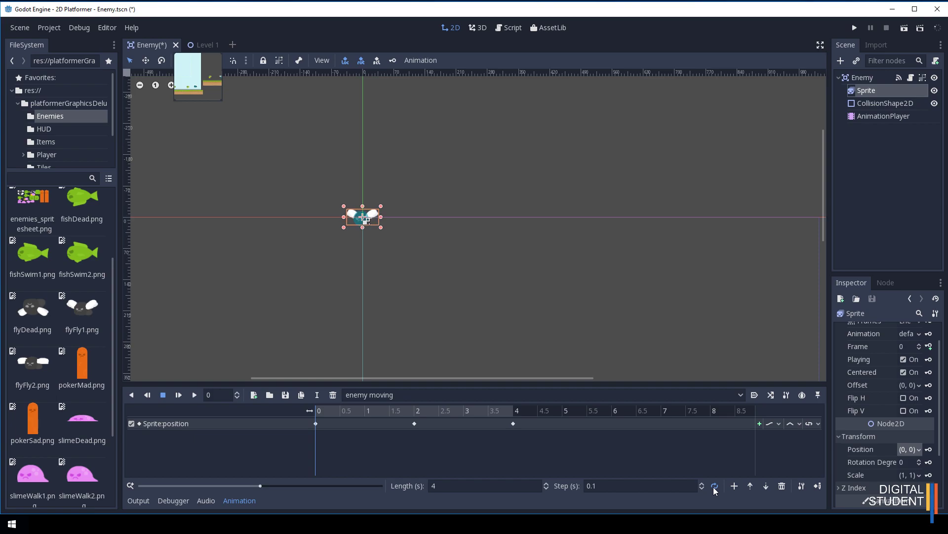
pyautogui.click(193, 394)
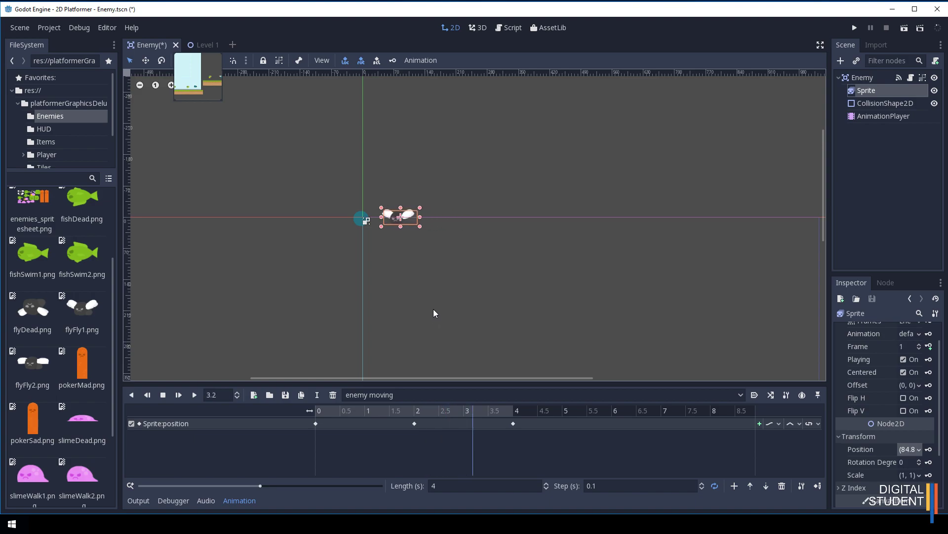
pyautogui.click(165, 395)
pyautogui.moveTo(391, 411); pyautogui.dragTo(316, 417)
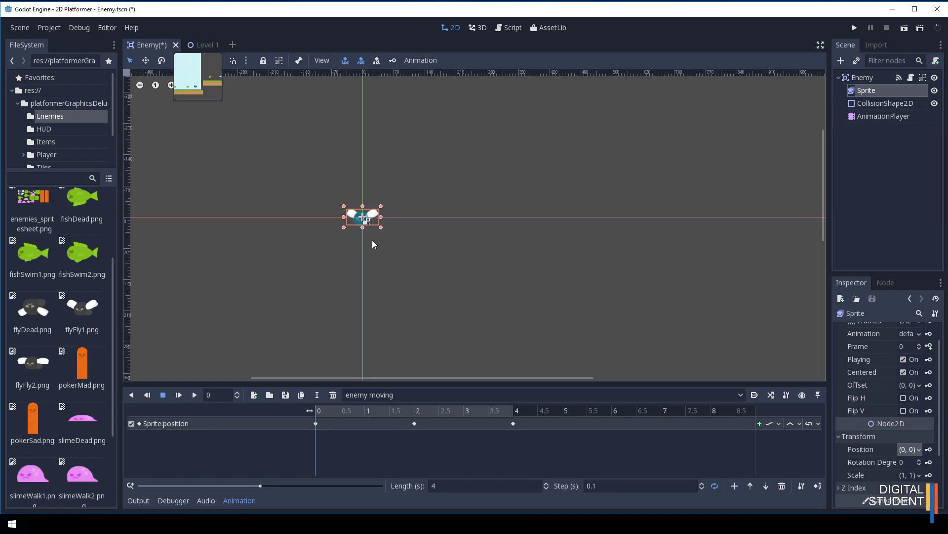
# Turn on the Sprite's Flip H and key it at time 0 as a new flip_h track
pyautogui.click(904, 398)
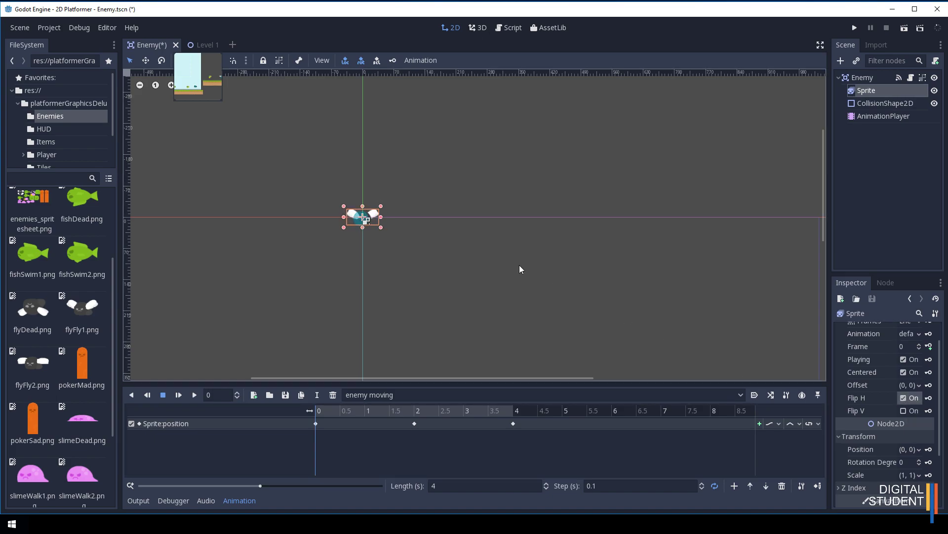
pyautogui.click(903, 397)
pyautogui.scroll(2, 398, 253)
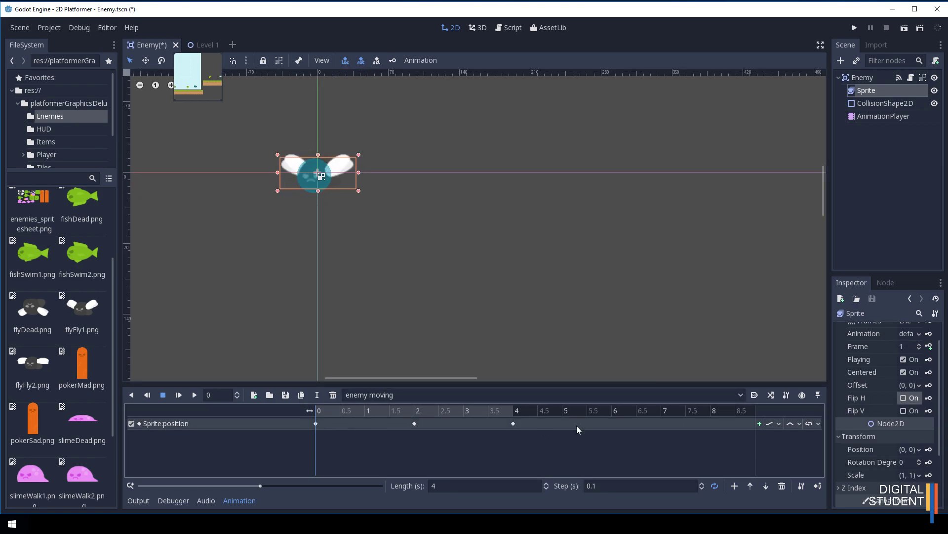
pyautogui.click(903, 399)
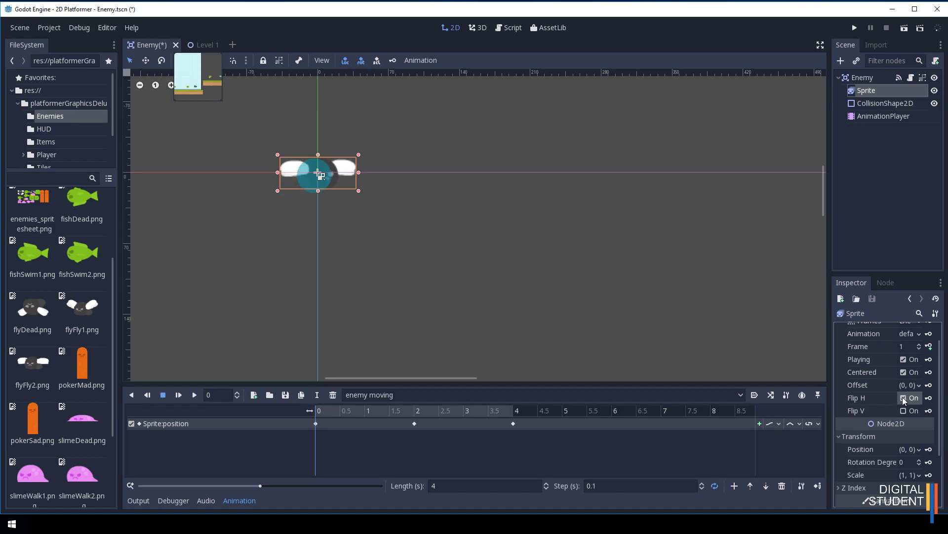
pyautogui.click(929, 398)
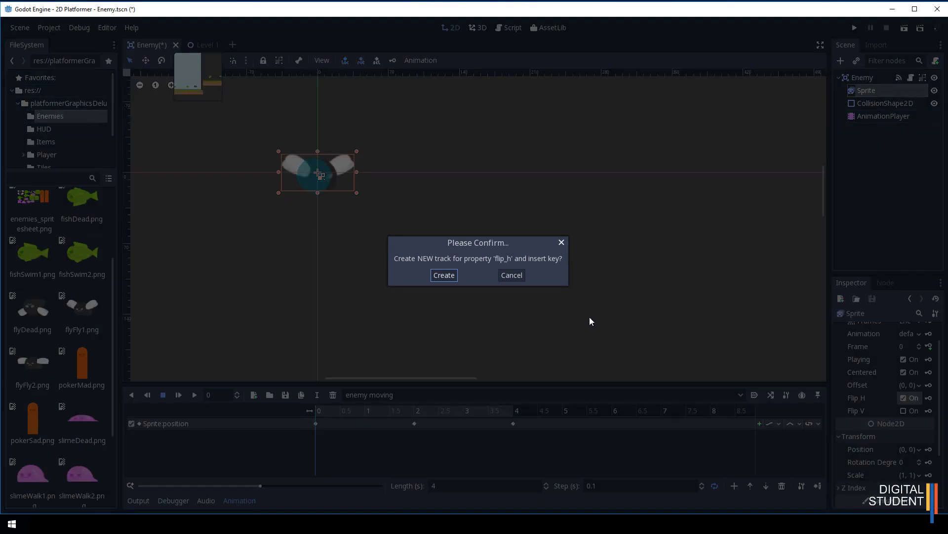
pyautogui.click(437, 272)
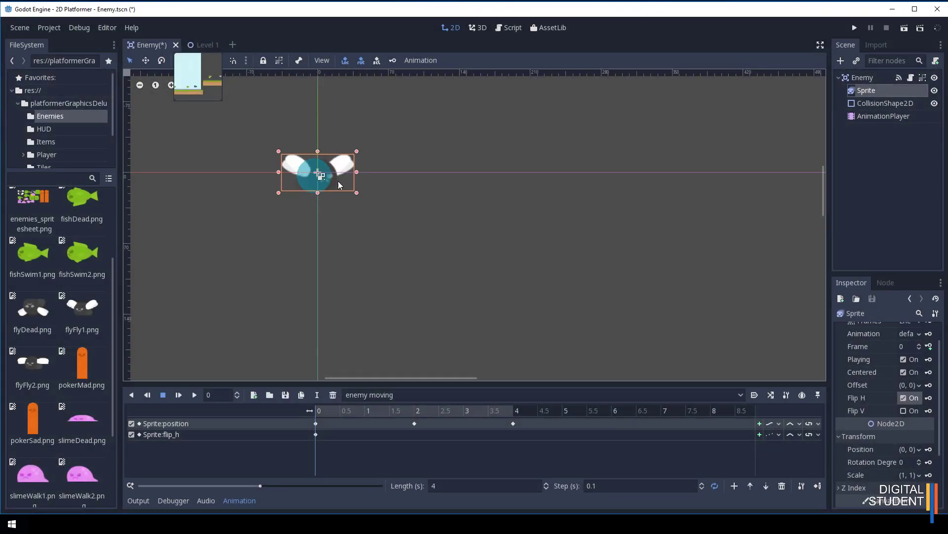
pyautogui.moveTo(325, 410); pyautogui.dragTo(414, 417)
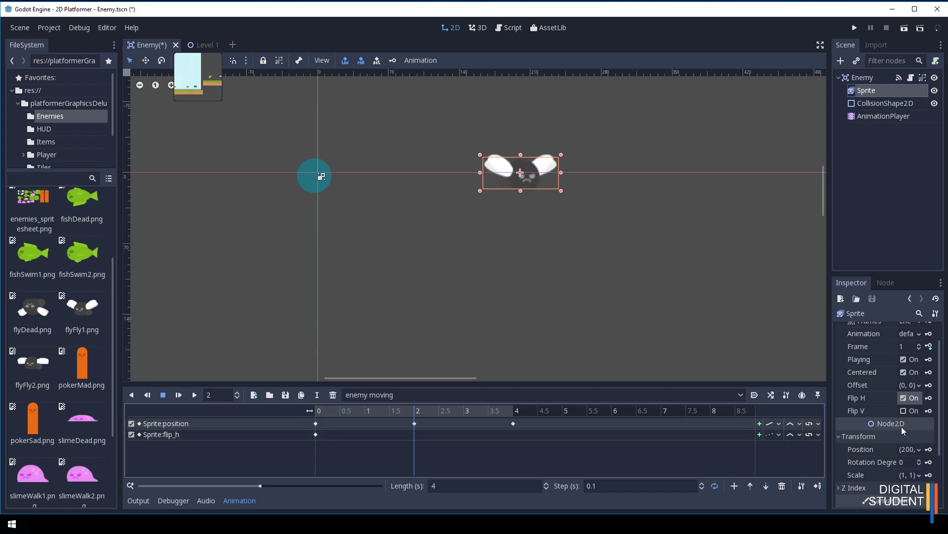
pyautogui.click(904, 398)
pyautogui.click(930, 398)
pyautogui.moveTo(414, 408); pyautogui.dragTo(512, 413)
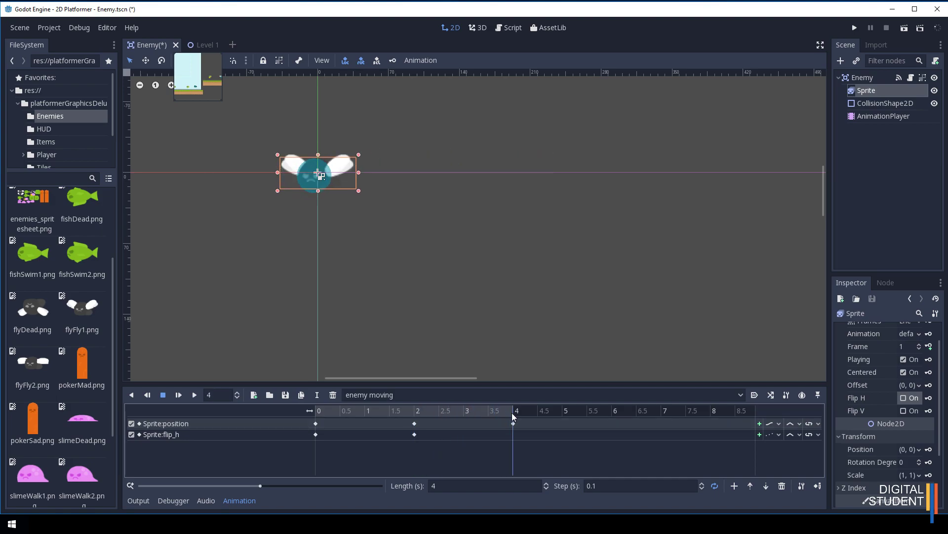
pyautogui.click(905, 398)
pyautogui.click(928, 398)
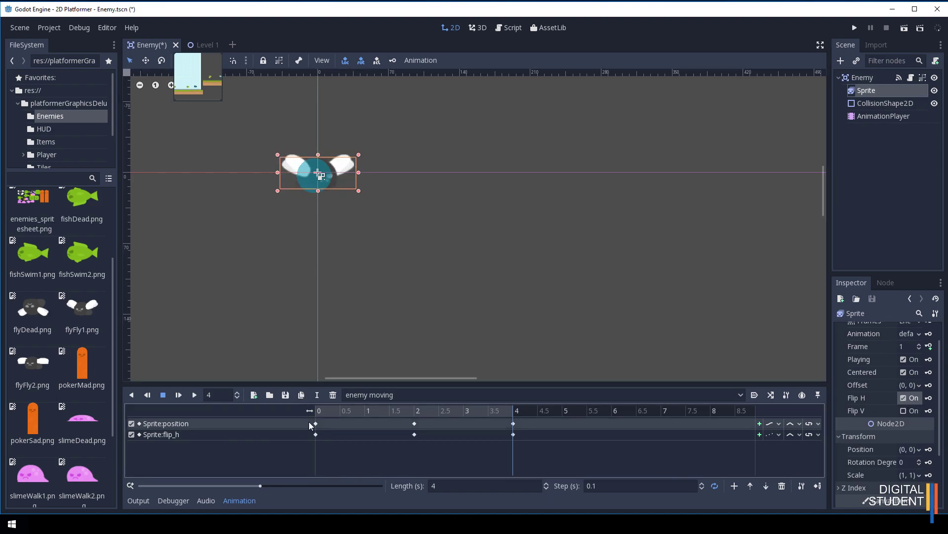
pyautogui.click(164, 394)
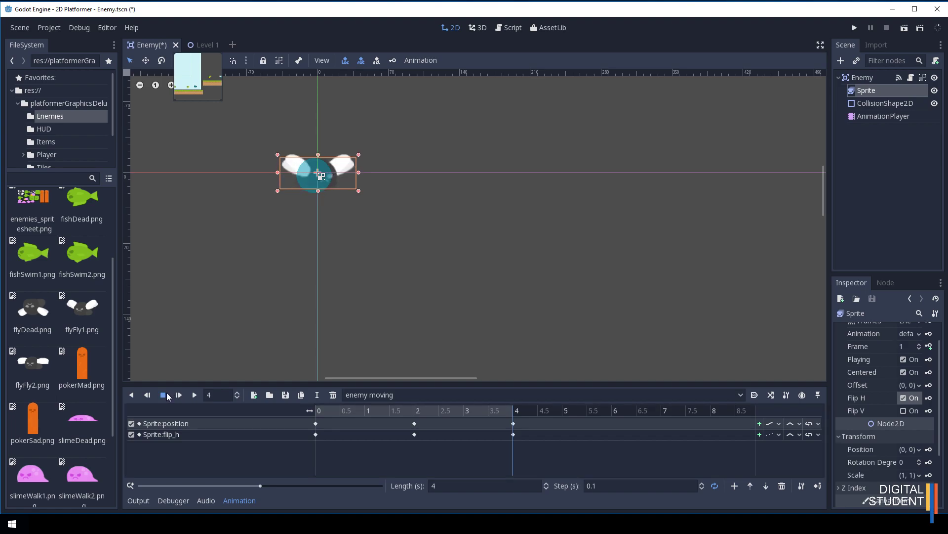
pyautogui.click(195, 393)
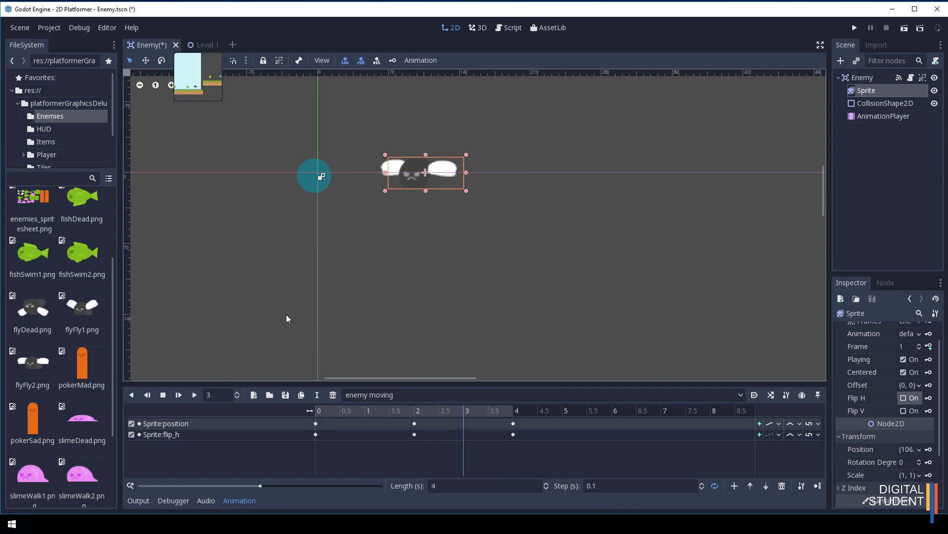
pyautogui.click(163, 395)
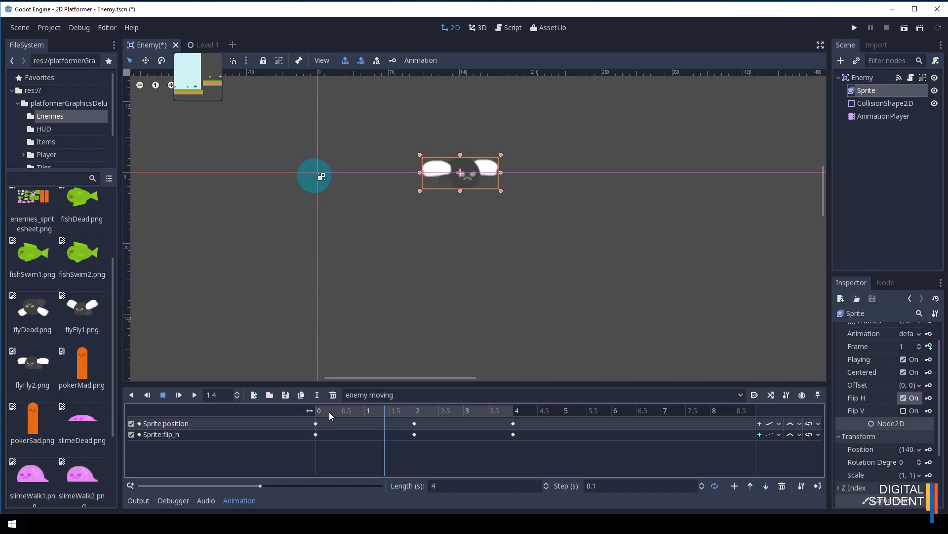
pyautogui.moveTo(352, 410); pyautogui.dragTo(316, 421)
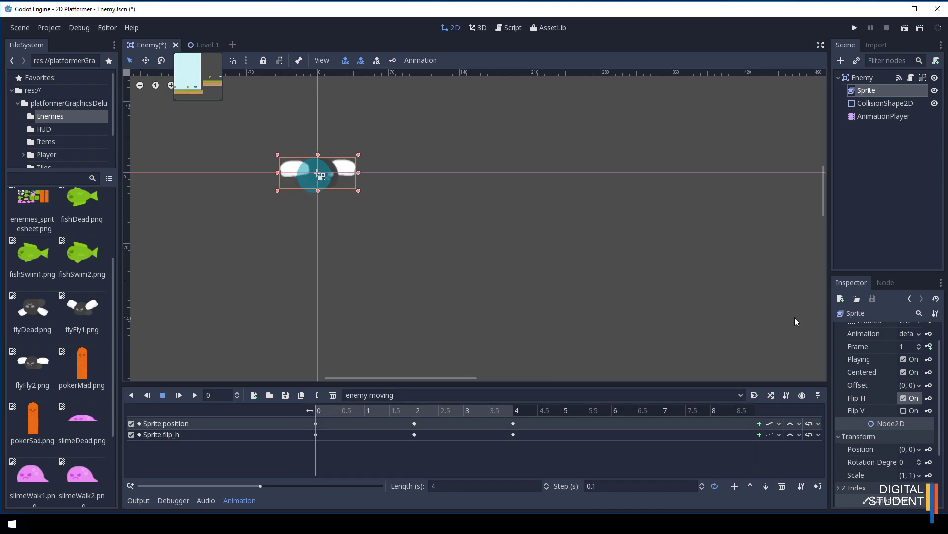
# Set the CollisionShape2D Position to (0, 0) and key it at 0 s on a new position track
pyautogui.click(875, 103)
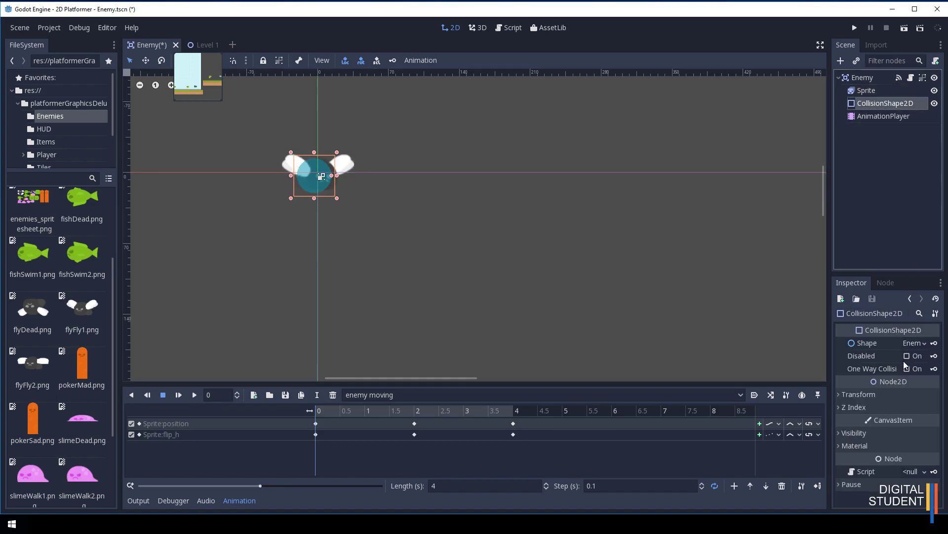
pyautogui.click(840, 394)
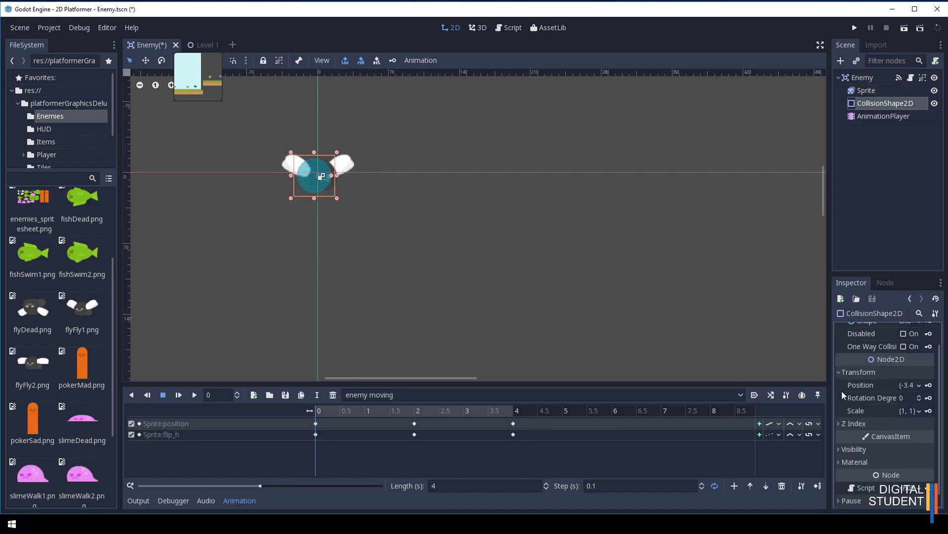
pyautogui.click(906, 384)
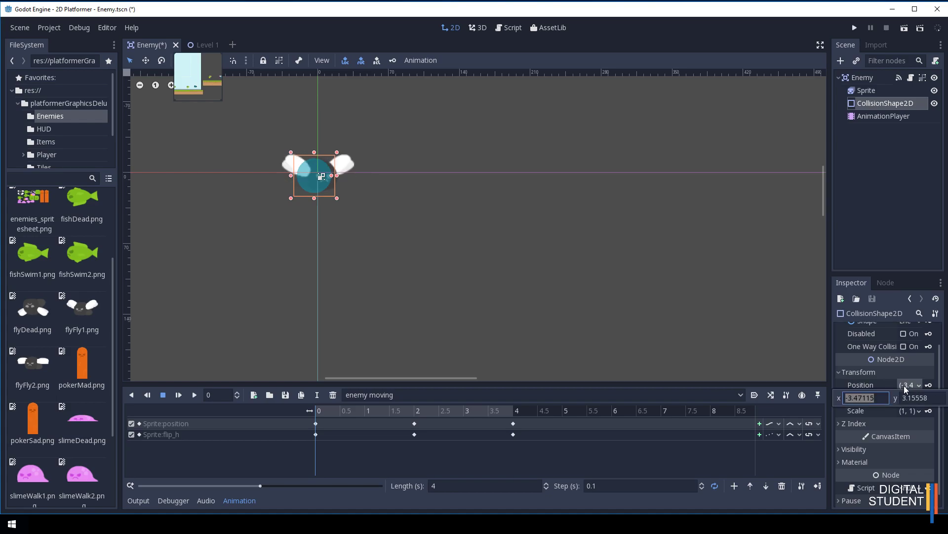
pyautogui.write('0')
pyautogui.click(910, 398)
pyautogui.write('0')
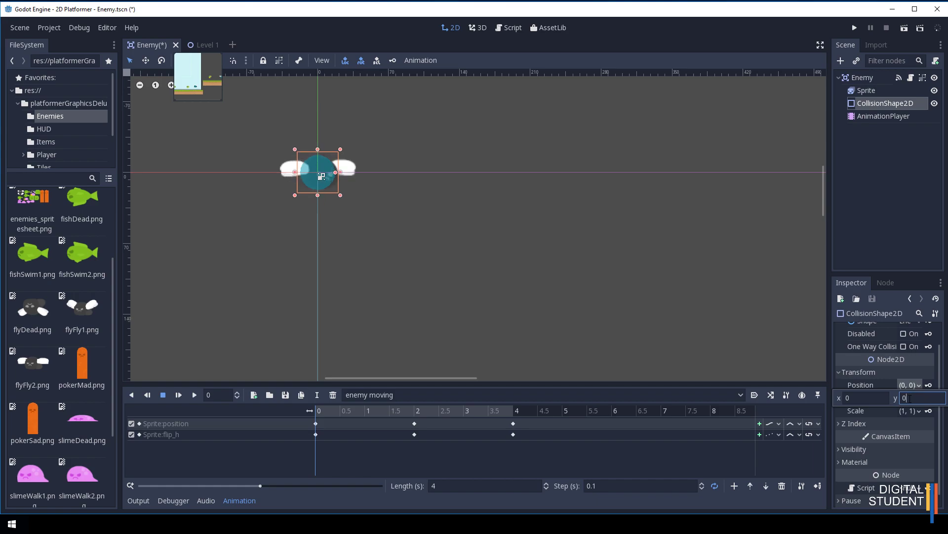
pyautogui.press('Return')
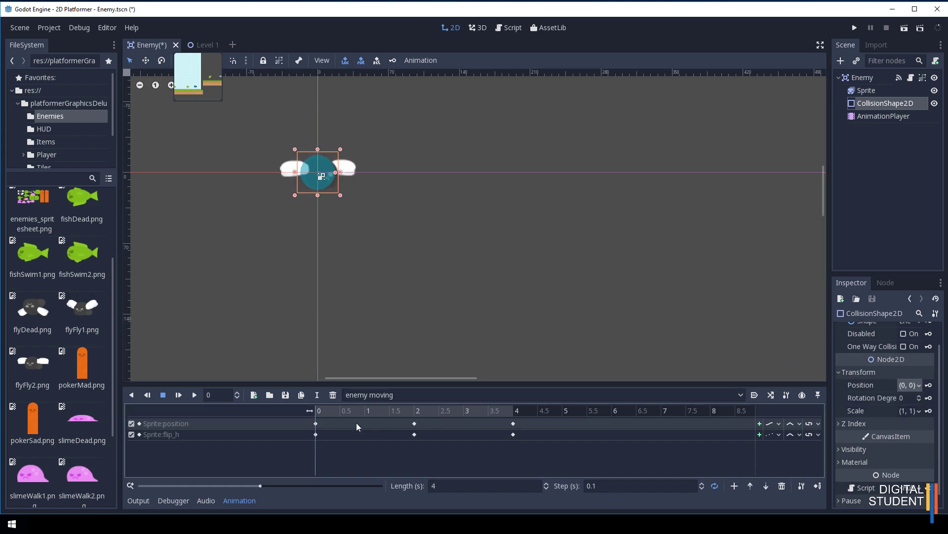
pyautogui.click(929, 386)
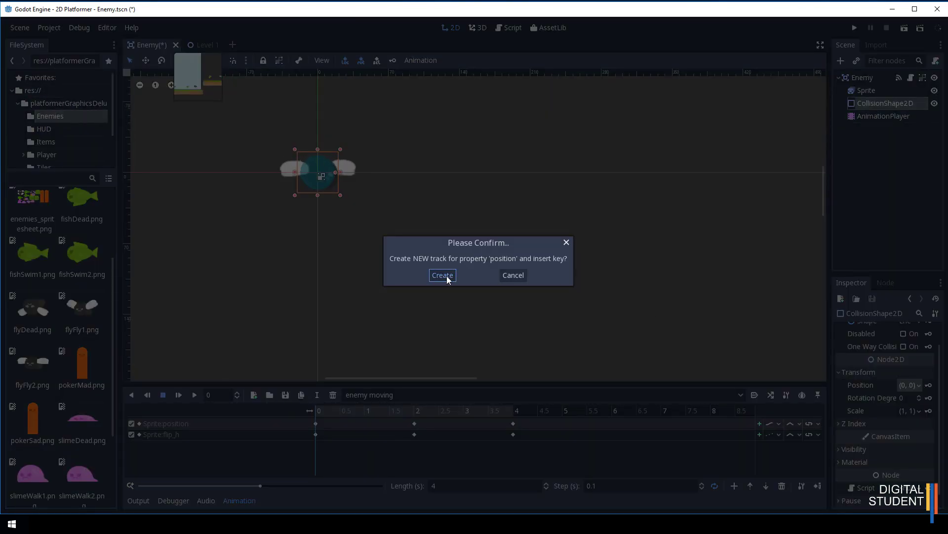
pyautogui.click(447, 275)
# Key the collision shape's Position at x 200 at the 2 s mark
pyautogui.click(327, 410)
pyautogui.moveTo(327, 410); pyautogui.dragTo(415, 411)
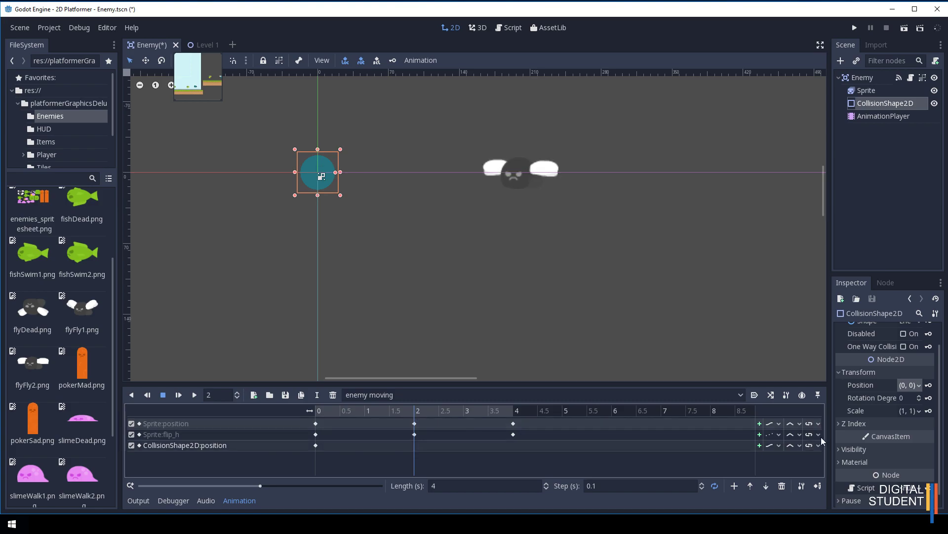
pyautogui.click(908, 385)
pyautogui.write('200')
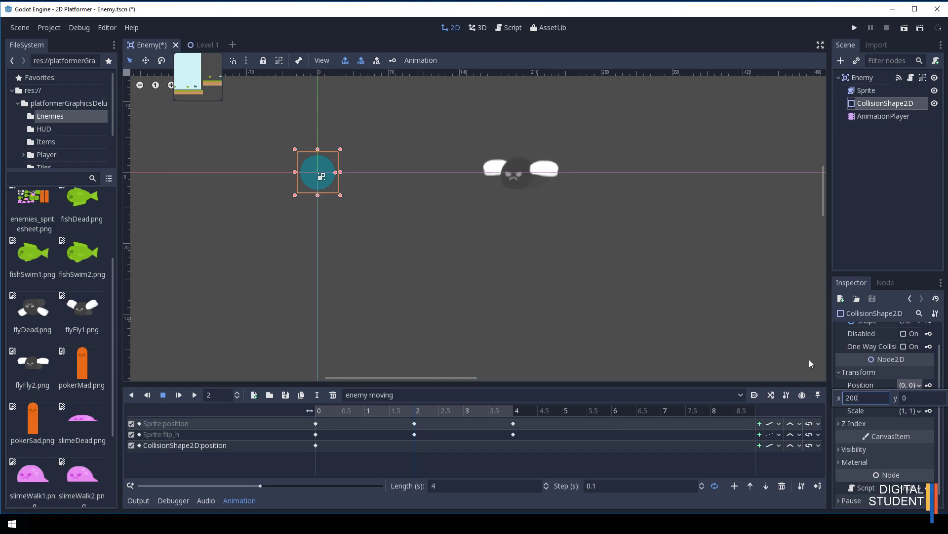
pyautogui.press('Return')
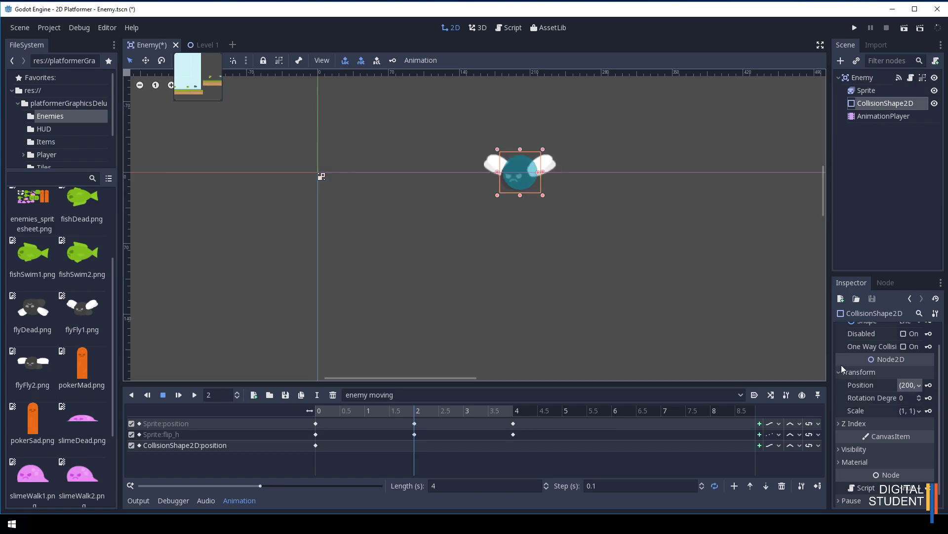
pyautogui.click(930, 387)
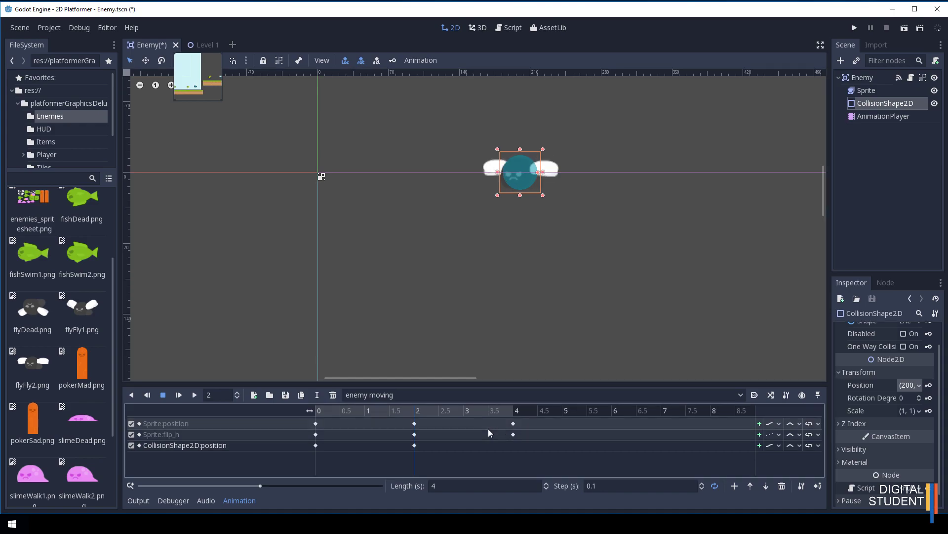
# Add the collision shape's position key at 4 s, then scrub the motion and rewind to 0
pyautogui.click(436, 411)
pyautogui.moveTo(440, 411); pyautogui.dragTo(514, 413)
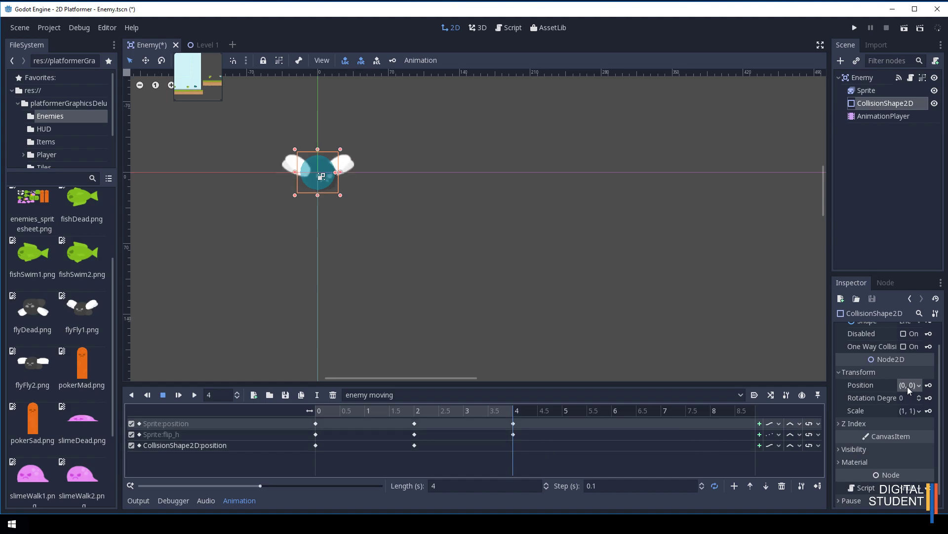
pyautogui.click(929, 386)
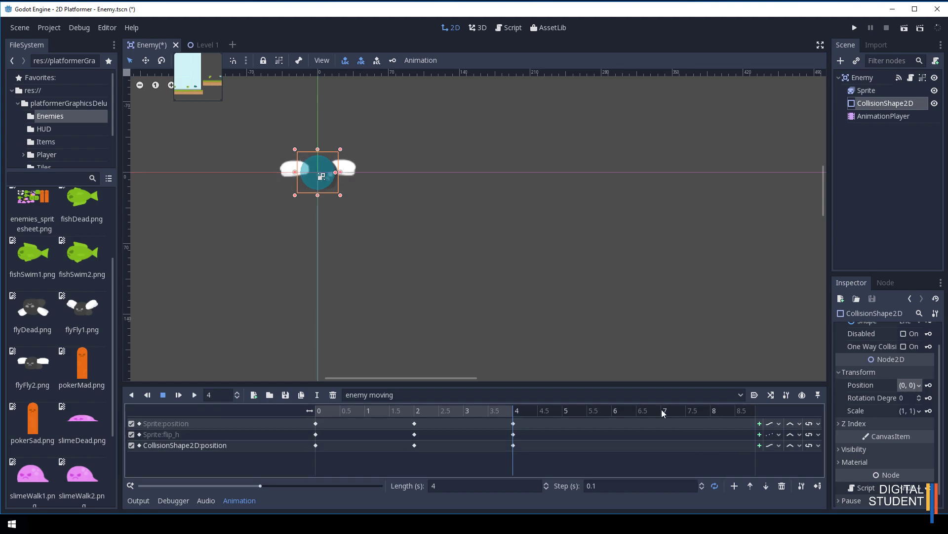
pyautogui.click(414, 410)
pyautogui.moveTo(401, 414); pyautogui.dragTo(505, 419)
pyautogui.moveTo(394, 411); pyautogui.dragTo(300, 411)
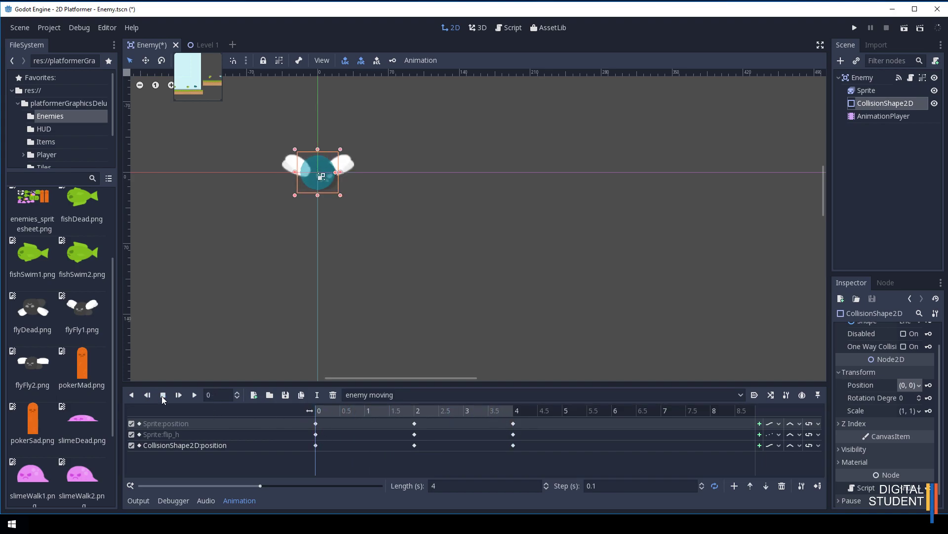
# Play and stop the enemy moving animation, rewind it, then select the Enemy root node
pyautogui.click(194, 395)
pyautogui.click(194, 394)
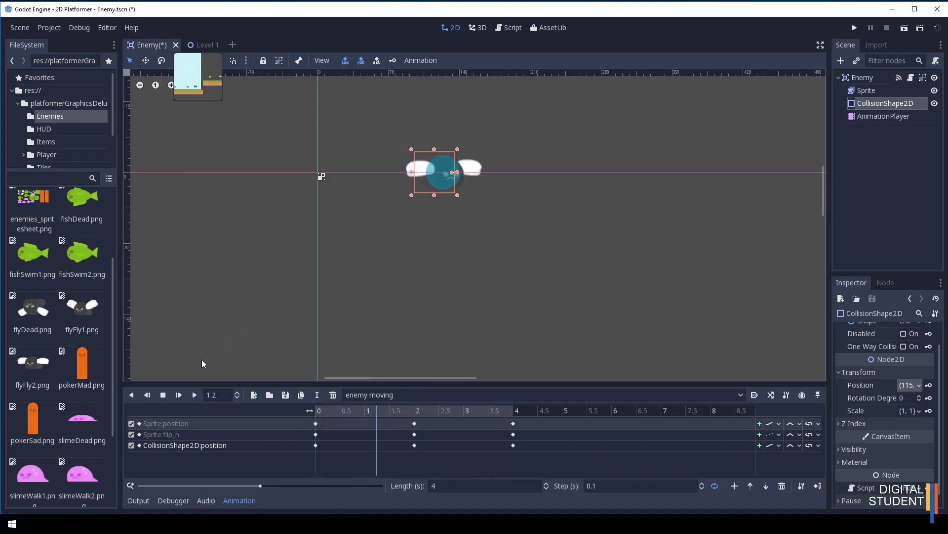
pyautogui.click(164, 394)
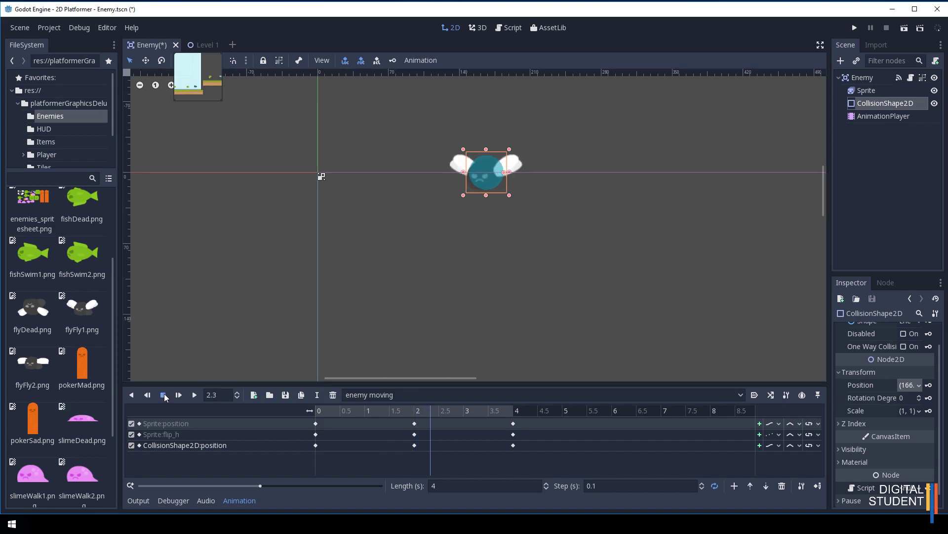
pyautogui.moveTo(342, 413); pyautogui.dragTo(316, 414)
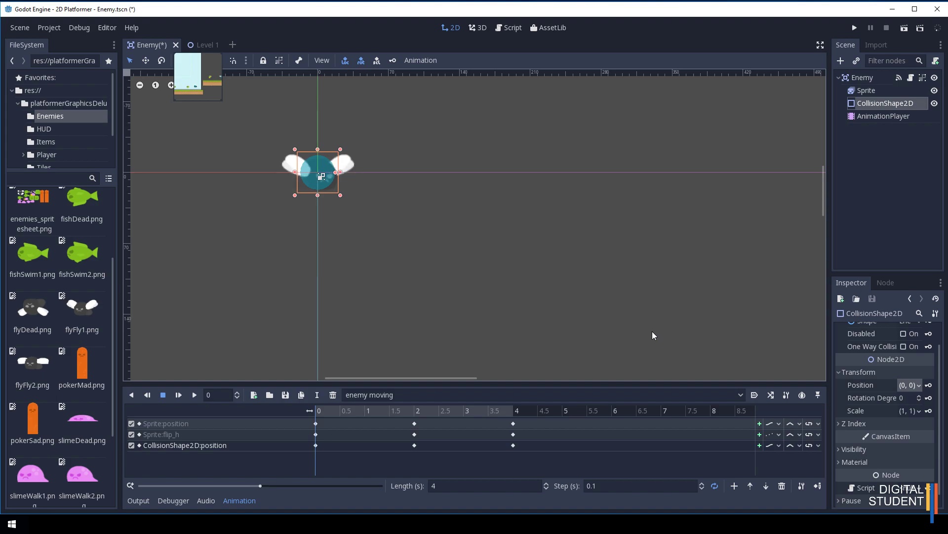
pyautogui.click(865, 77)
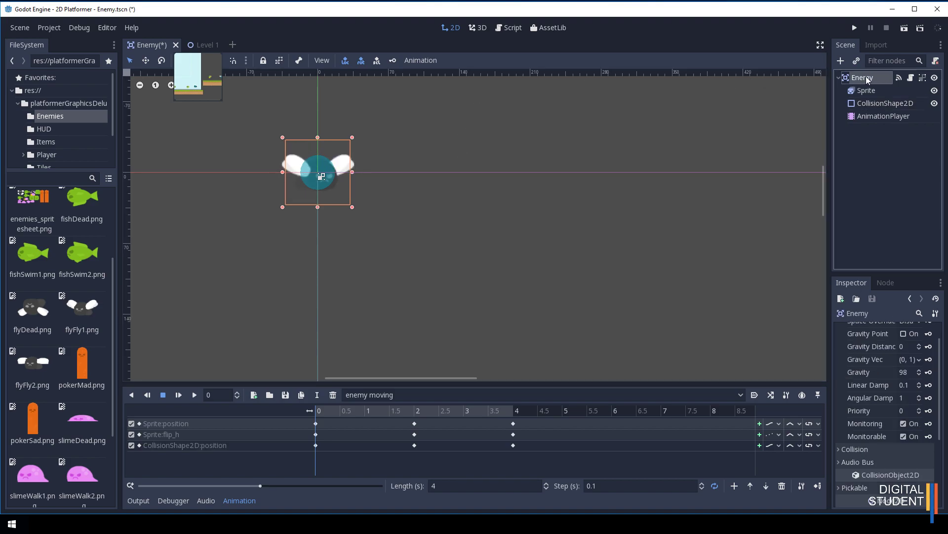
# Open Enemy.gd and type a func _ready() line above the _on_Enemy_body_entered handler
pyautogui.click(911, 78)
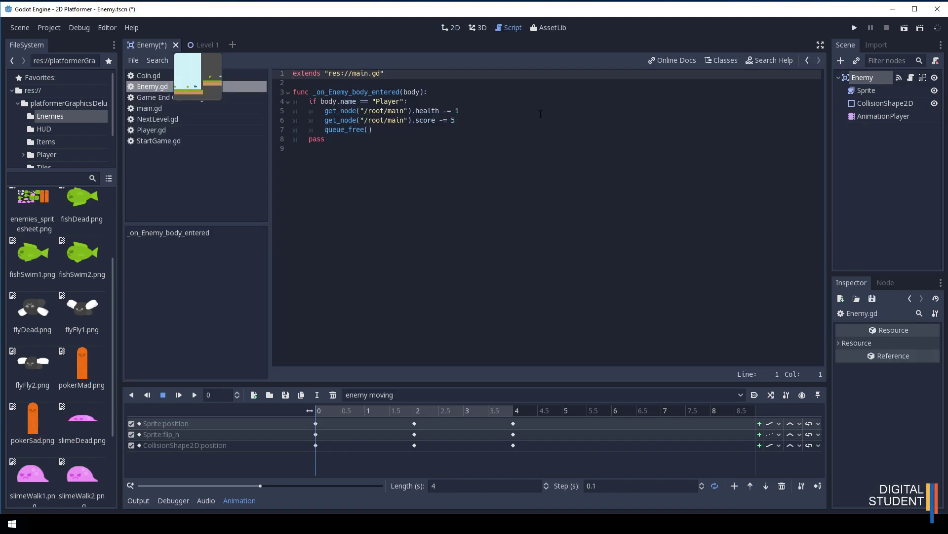
pyautogui.click(347, 82)
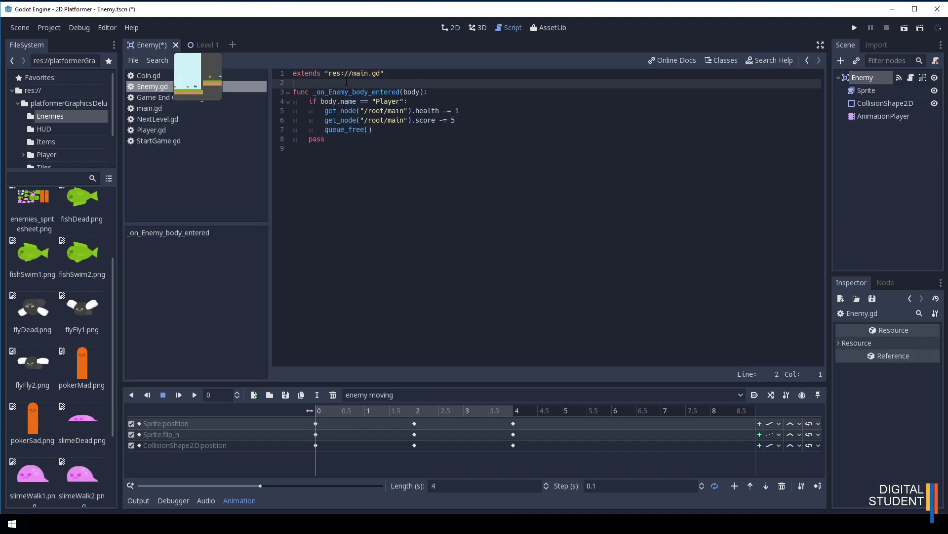
pyautogui.press('Return')
pyautogui.press('Return')
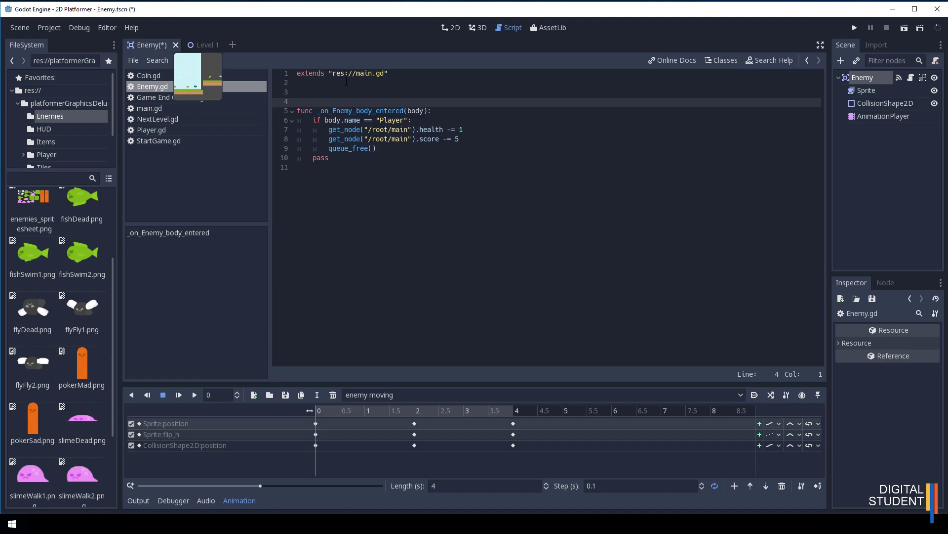
pyautogui.press('Up')
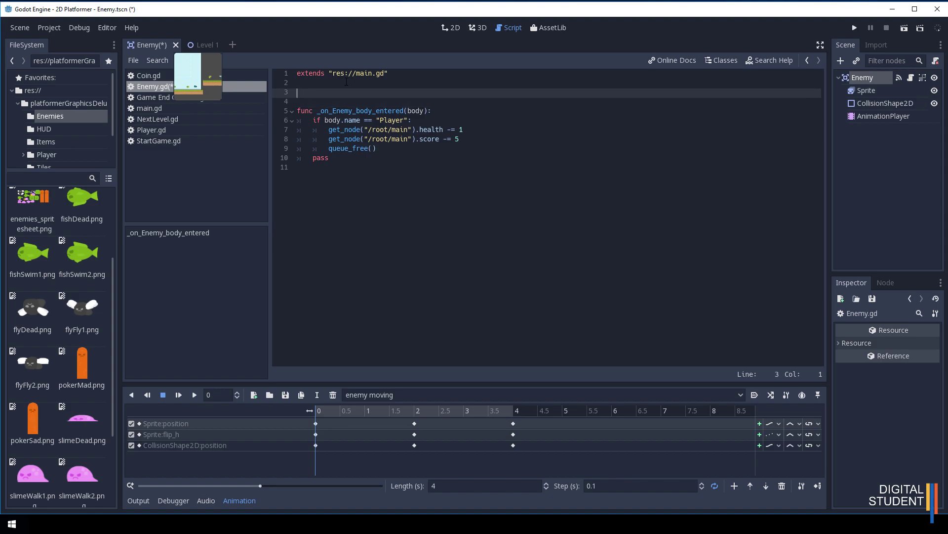
pyautogui.write('func _ready')
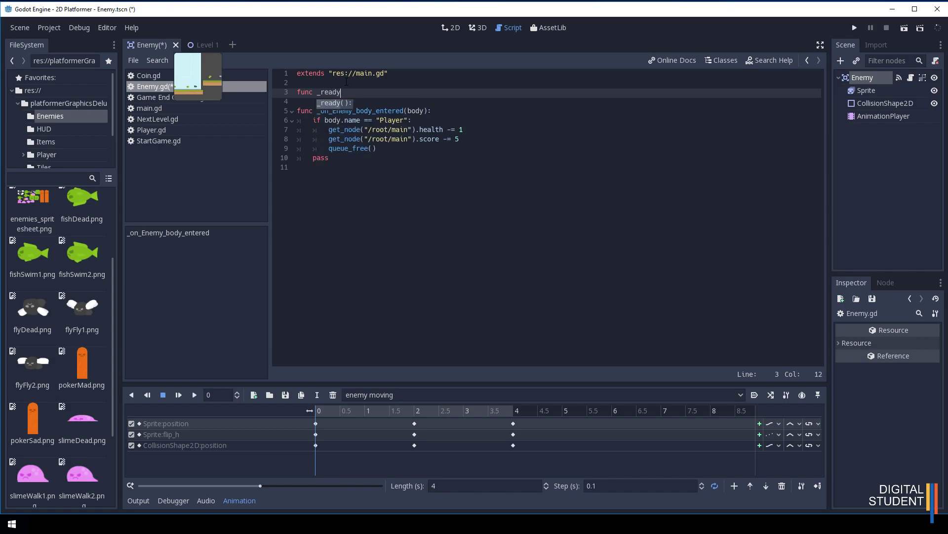
pyautogui.write('9()')
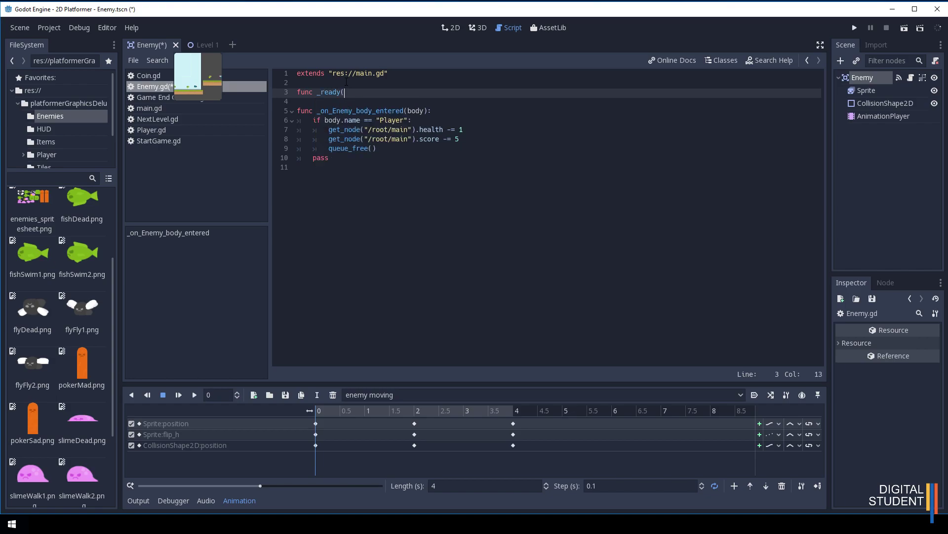